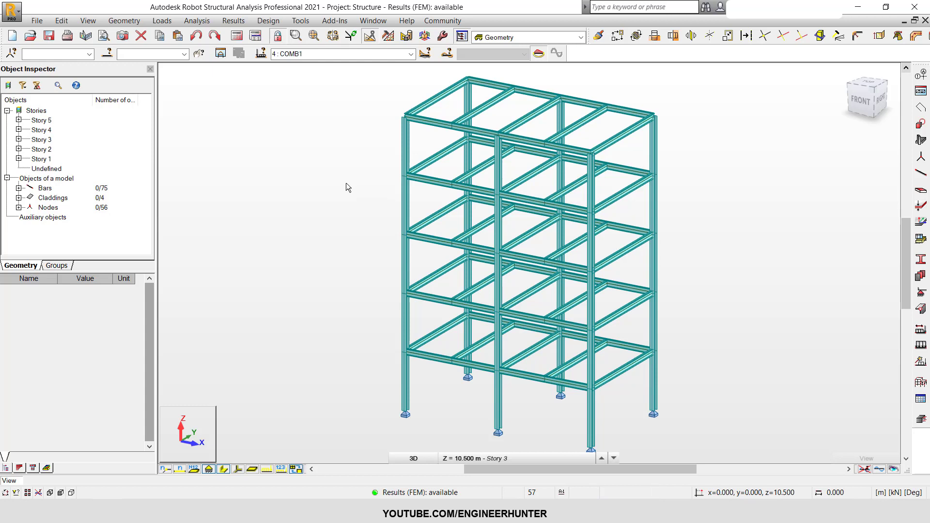
# Check the load case list and keep 4 : COMB1 as the active case
pyautogui.click(378, 54)
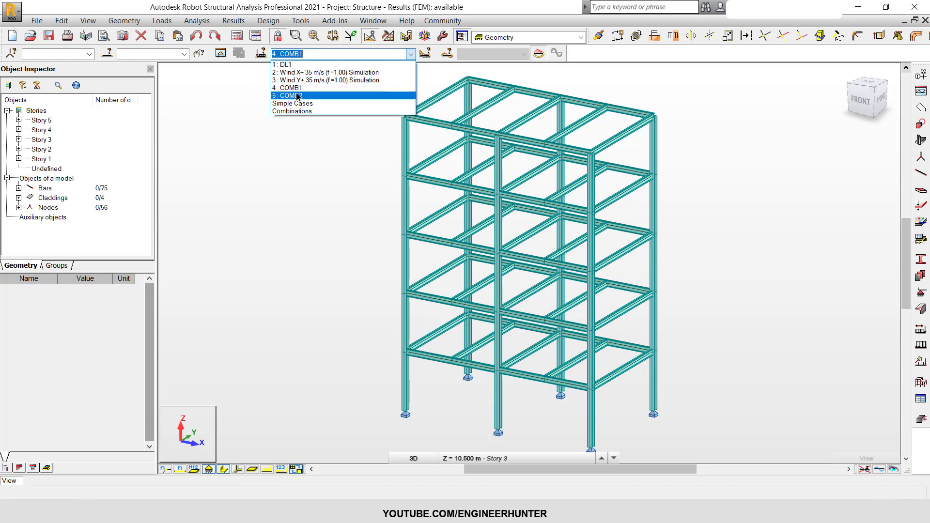
pyautogui.click(316, 144)
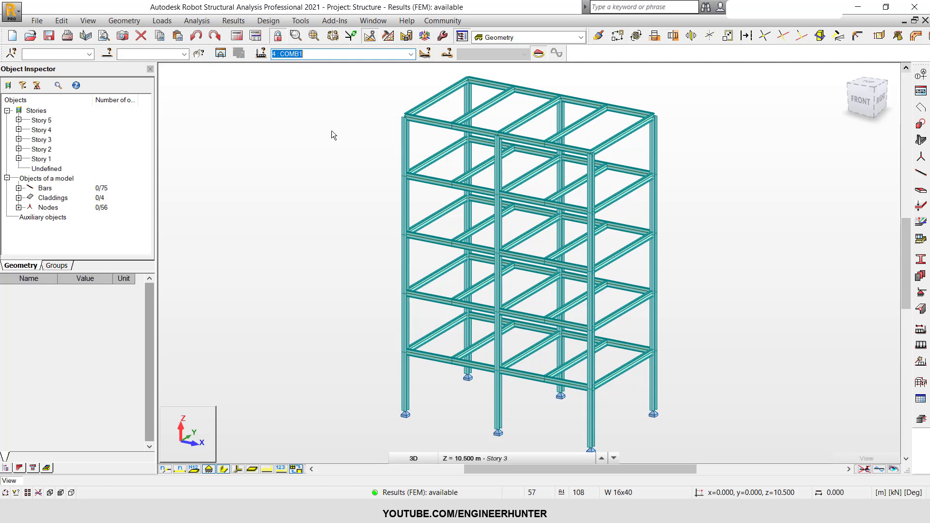
pyautogui.rightClick(327, 189)
pyautogui.press('Escape')
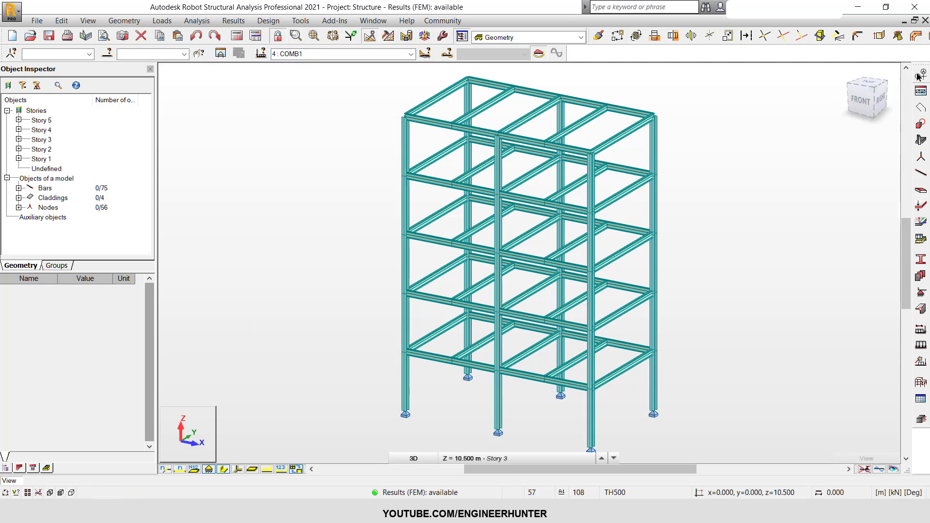
pyautogui.click(395, 128)
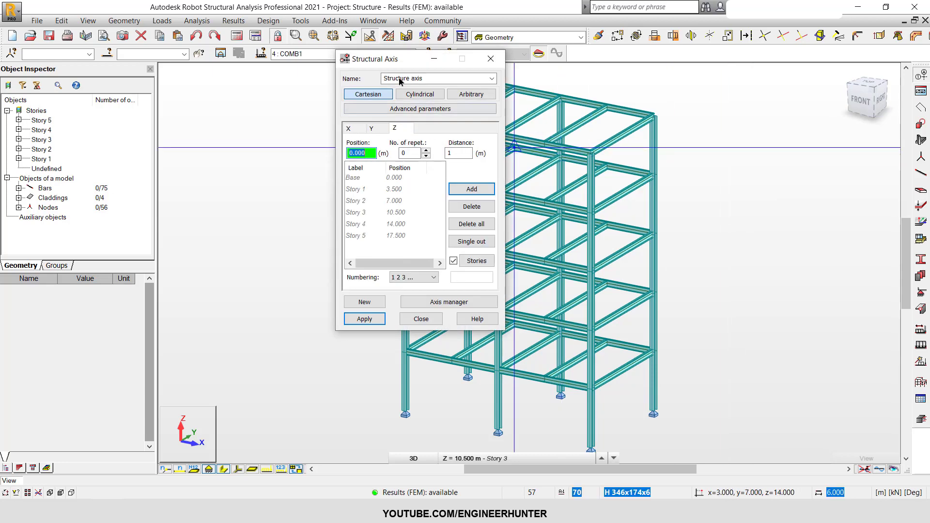
pyautogui.moveTo(395, 62); pyautogui.dragTo(720, 85)
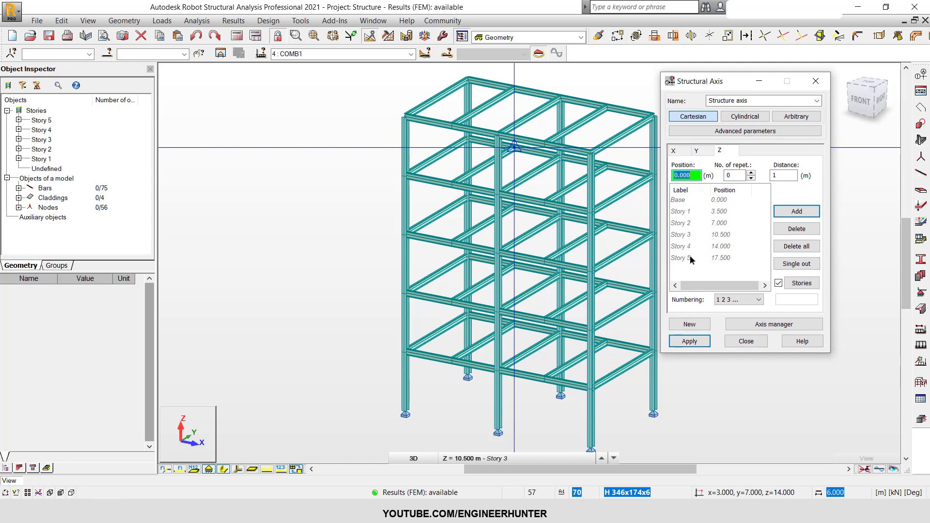
# In the blank Excel workbook, enter the header 'Height [m]' in cell A2
pyautogui.click(145, 512)
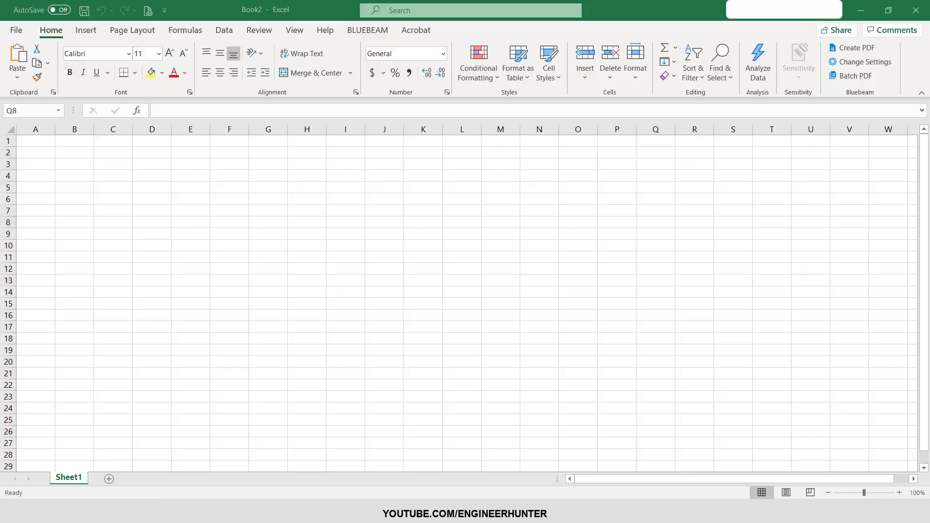
pyautogui.click(46, 156)
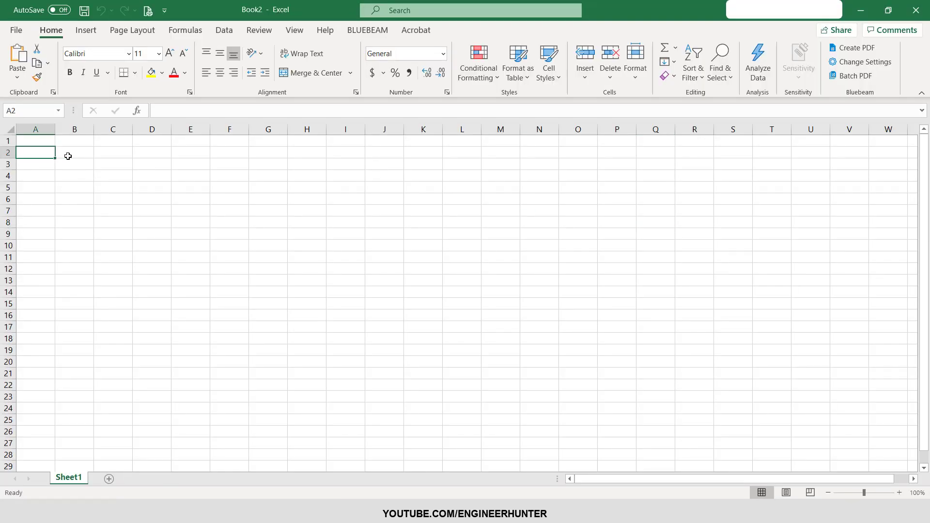
pyautogui.click(68, 154)
pyautogui.click(103, 154)
pyautogui.click(46, 156)
pyautogui.write('Height')
pyautogui.press('Return')
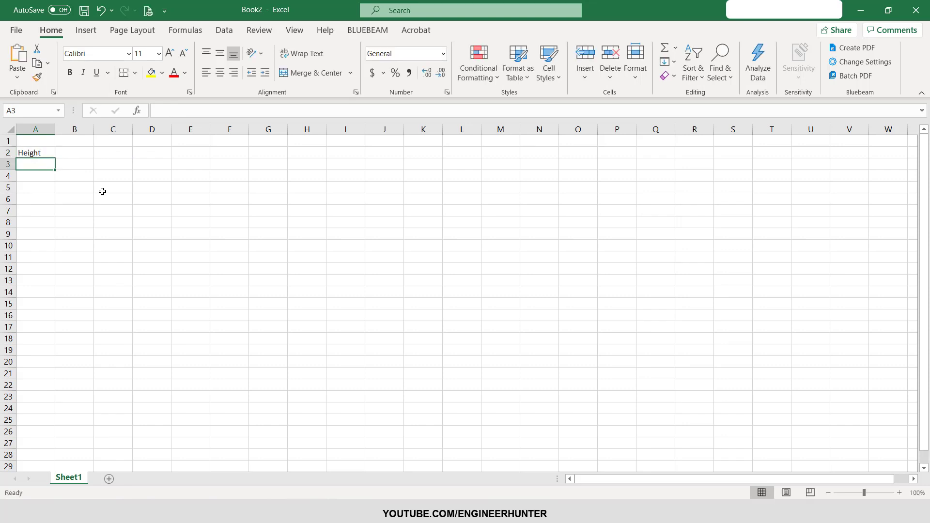
pyautogui.press('Up')
pyautogui.press('Right')
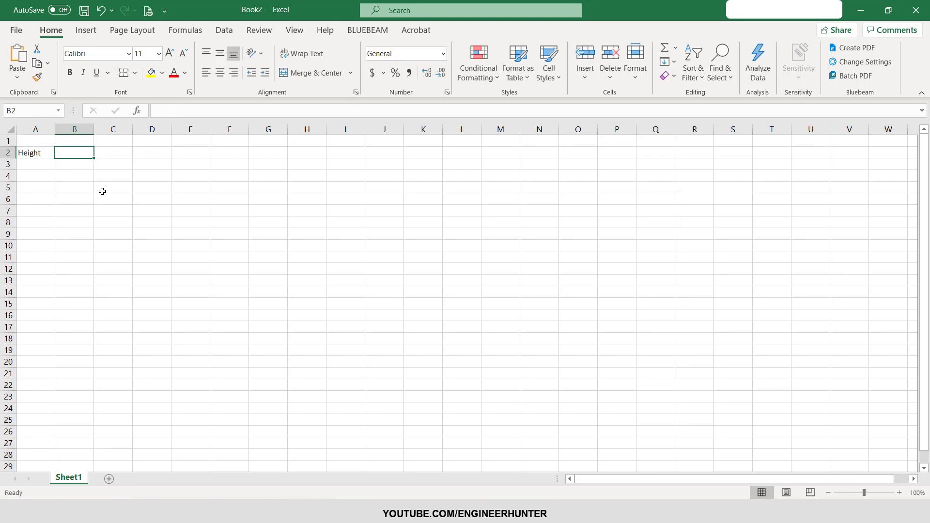
pyautogui.press('Left')
pyautogui.press('F2')
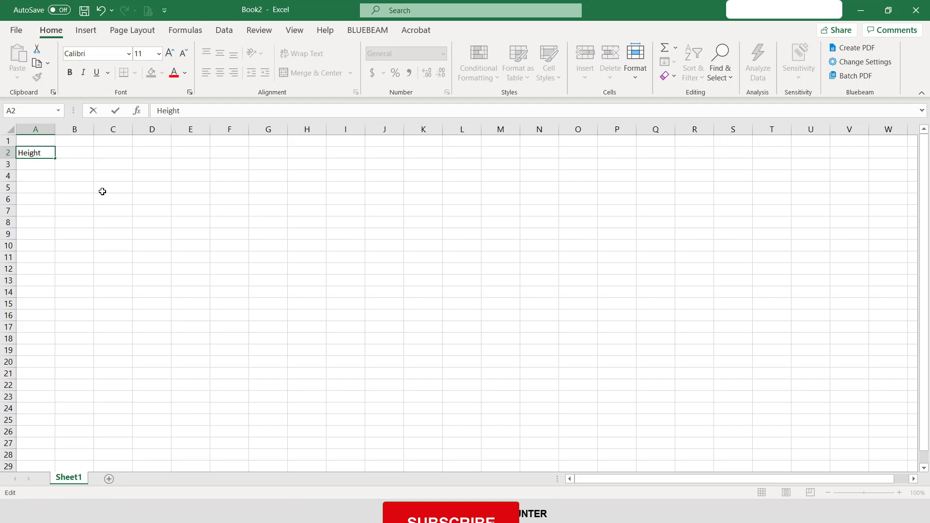
pyautogui.write('[m]')
pyautogui.press('Tab')
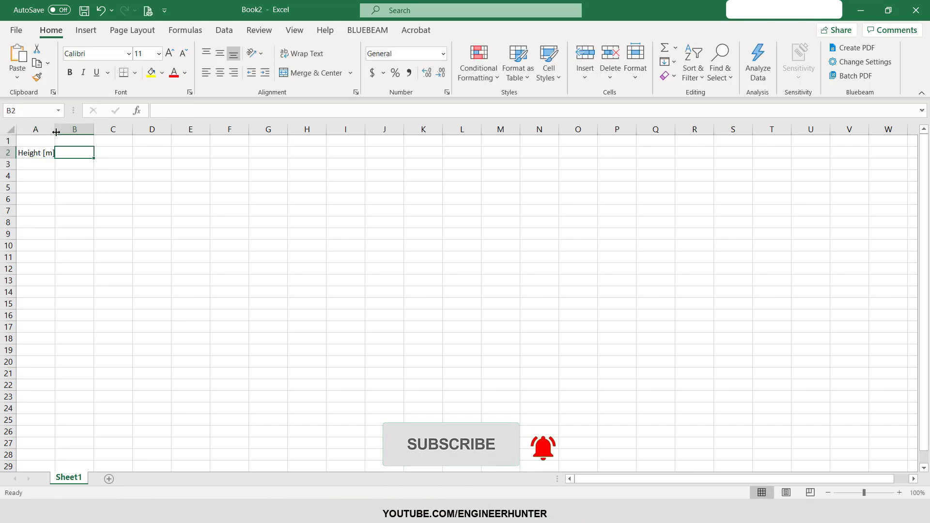
# Add the headers 'Drift Ratio' in B2 and 'Displacement [mm]' in C2
pyautogui.write('D')
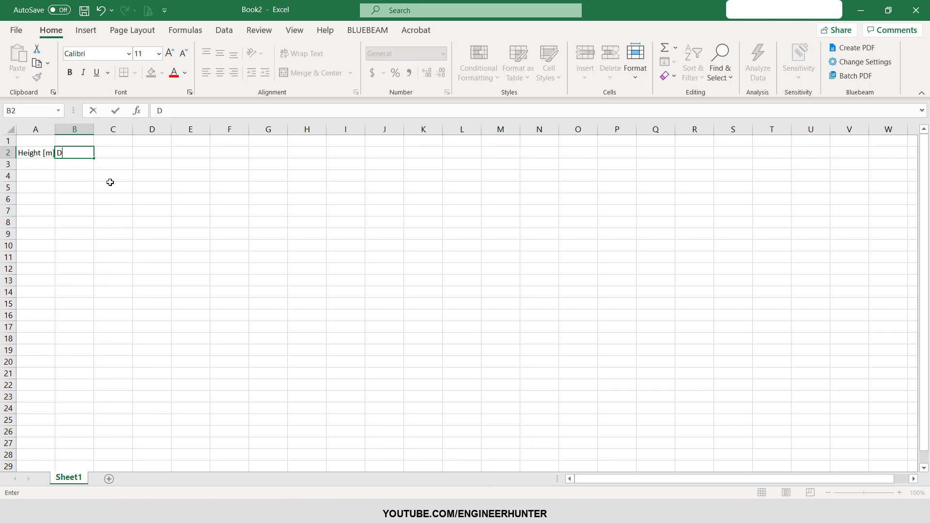
pyautogui.write('rift Ratio')
pyautogui.press('Return')
pyautogui.press('Right')
pyautogui.press('Up')
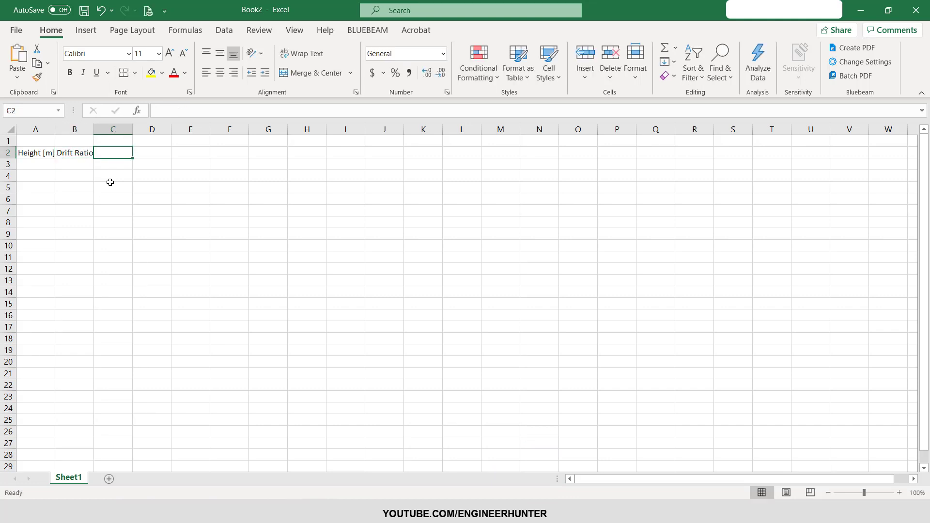
pyautogui.write('Di')
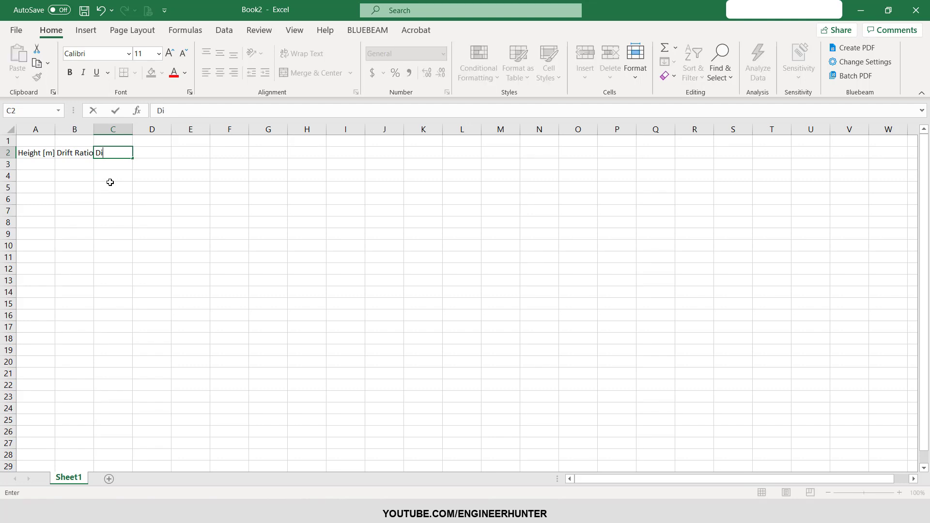
pyautogui.write('splacement [mm')
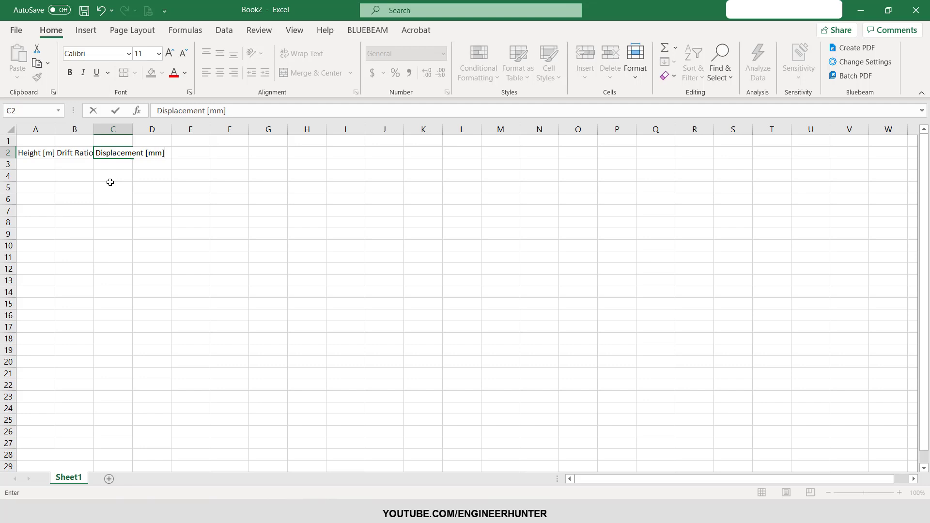
pyautogui.press('Return')
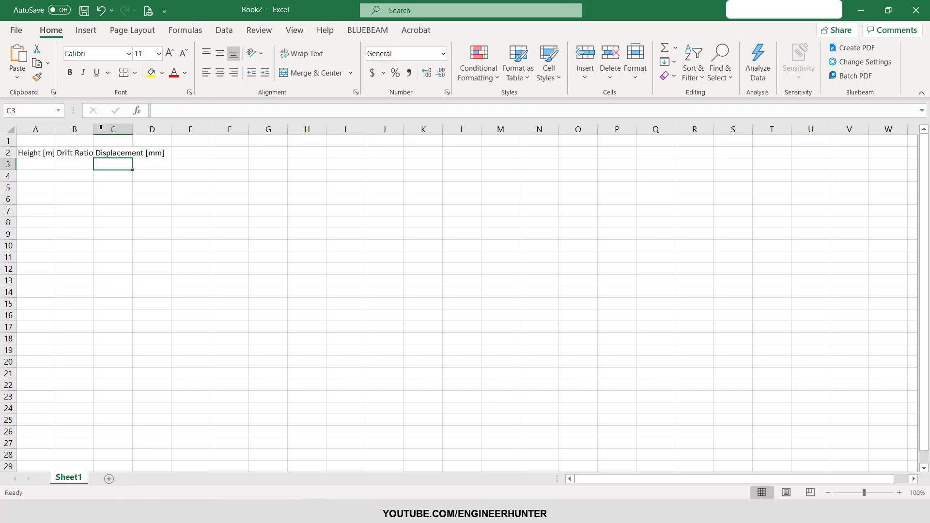
# AutoFit columns A through C to fit their header text
pyautogui.doubleClick(55, 129)
pyautogui.moveTo(39, 130); pyautogui.dragTo(133, 124)
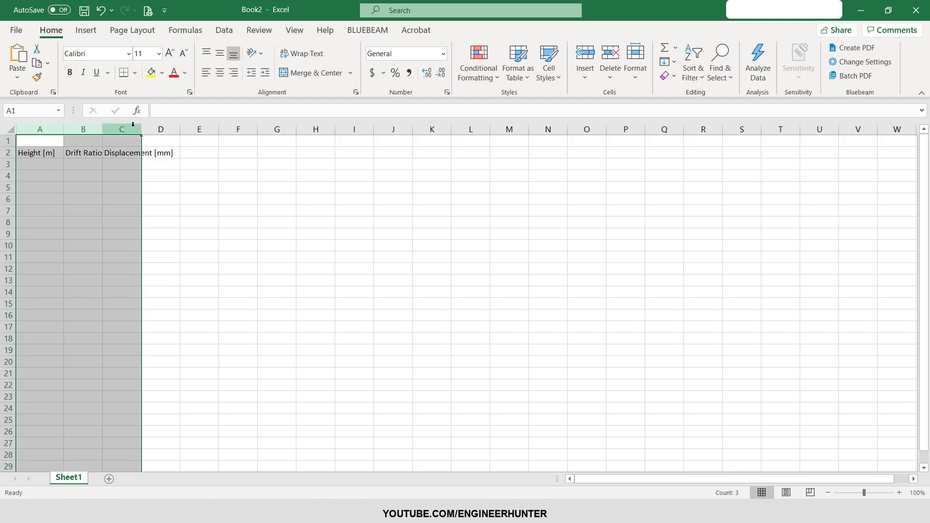
pyautogui.doubleClick(141, 129)
pyautogui.click(41, 163)
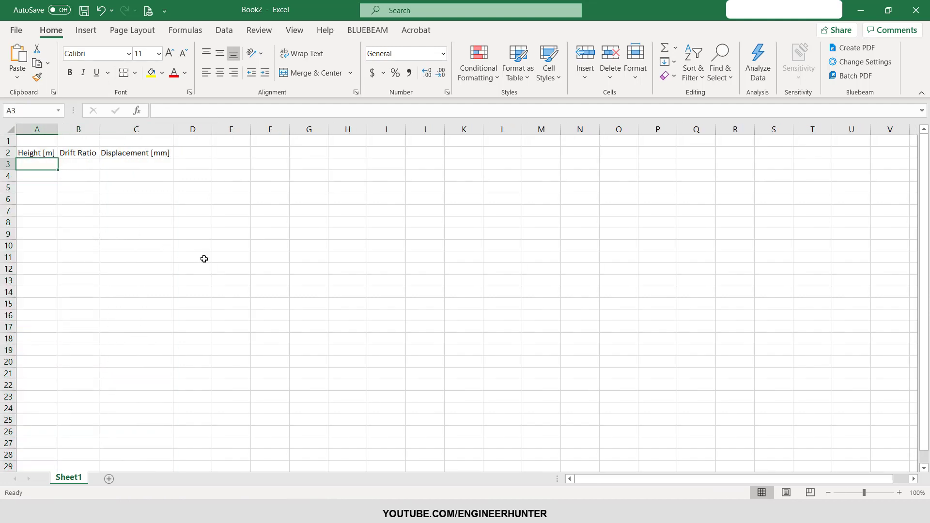
# Enter 0 in A3, B3 and C3, and 3.5 in A4
pyautogui.write('0')
pyautogui.press('Tab')
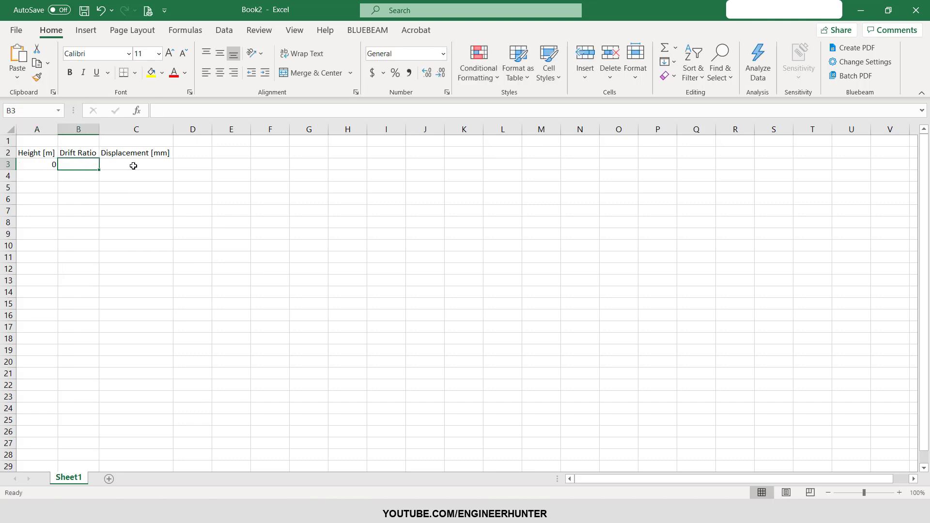
pyautogui.write('0')
pyautogui.press('Tab')
pyautogui.write('0')
pyautogui.press('Return')
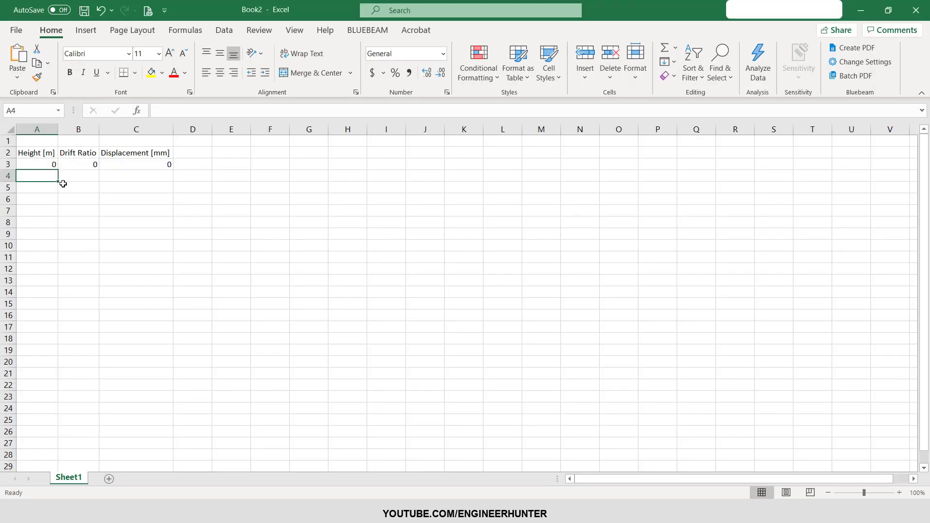
pyautogui.write('3.5')
pyautogui.press('Return')
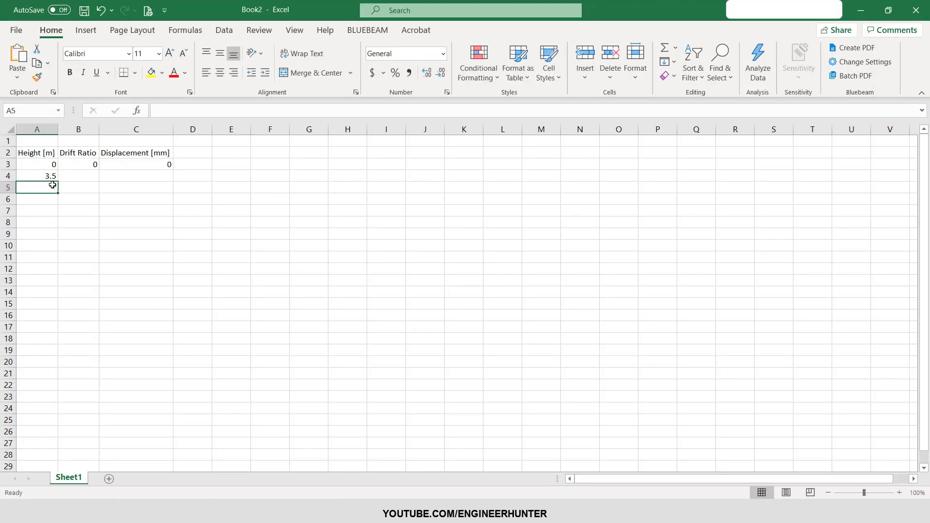
# Put the formula =A4+3.5 in A5, correcting the wrong cell reference
pyautogui.write('=')
pyautogui.press('Up')
pyautogui.write('3')
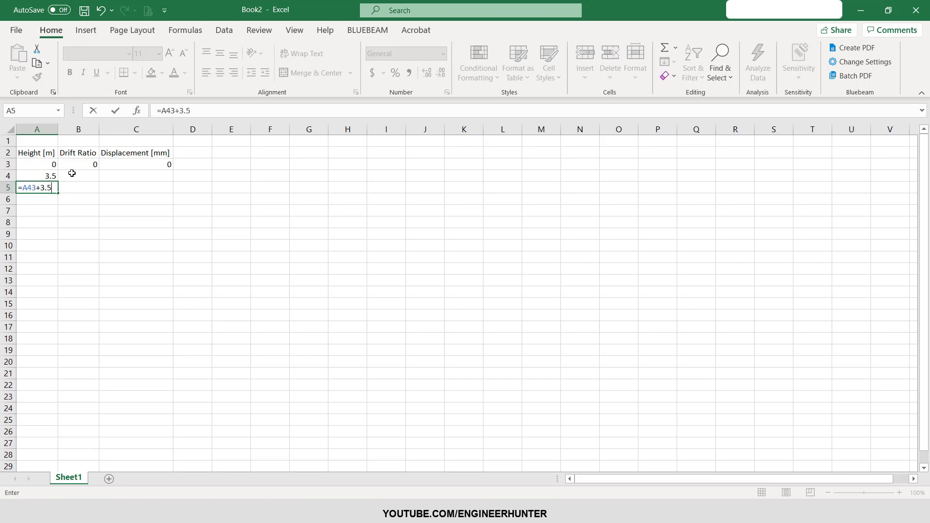
pyautogui.write('+3.5')
pyautogui.press('Return')
pyautogui.click(52, 188)
pyautogui.doubleClick(52, 188)
pyautogui.moveTo(35, 188); pyautogui.dragTo(20, 189)
pyautogui.press('BackSpace')
pyautogui.click(46, 176)
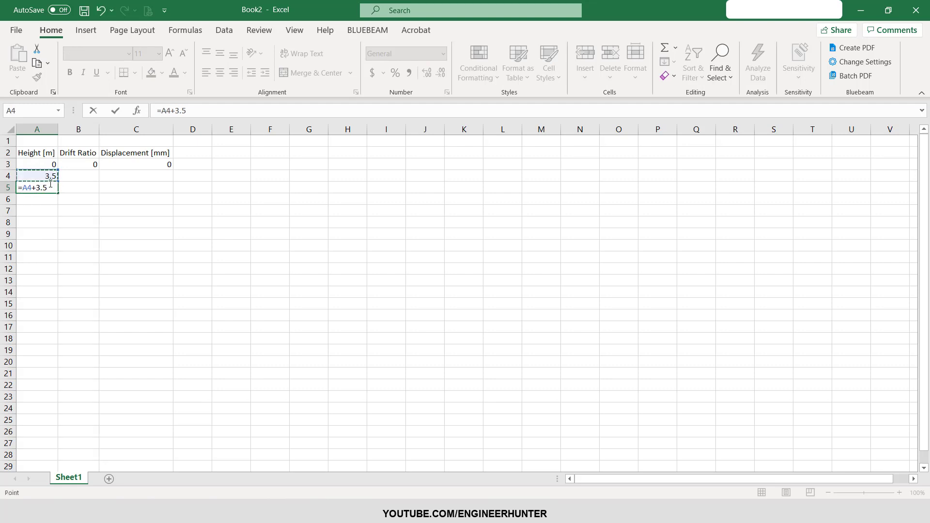
pyautogui.hotkey('ctrl', 'Return')
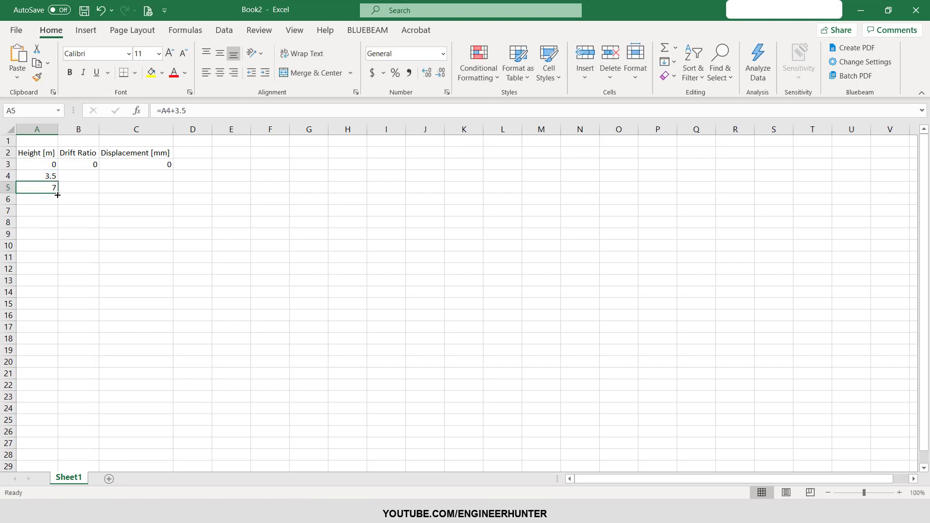
# Fill the height formula down to A8 so heights reach 17.5
pyautogui.click(58, 195)
pyautogui.moveTo(58, 195); pyautogui.dragTo(58, 231)
pyautogui.click(78, 211)
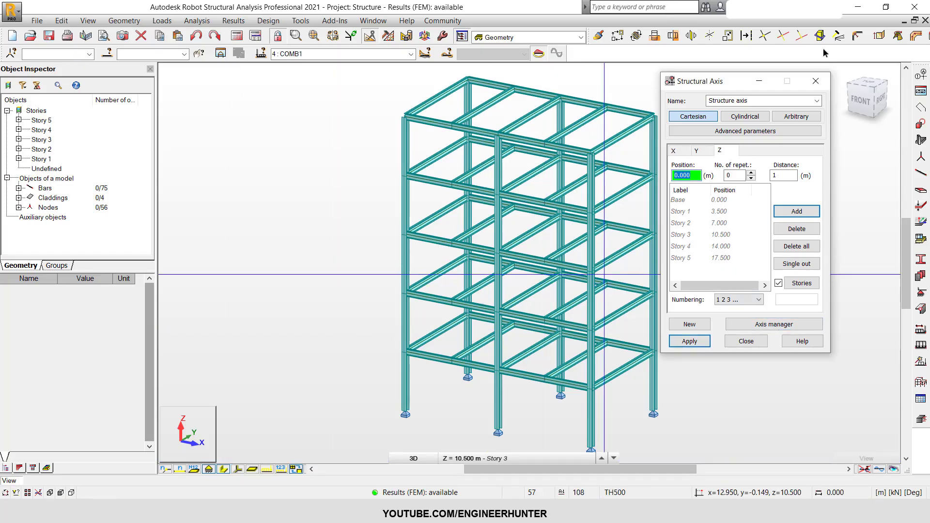
# Close the structural axis settings and open the Stories results table
pyautogui.click(816, 81)
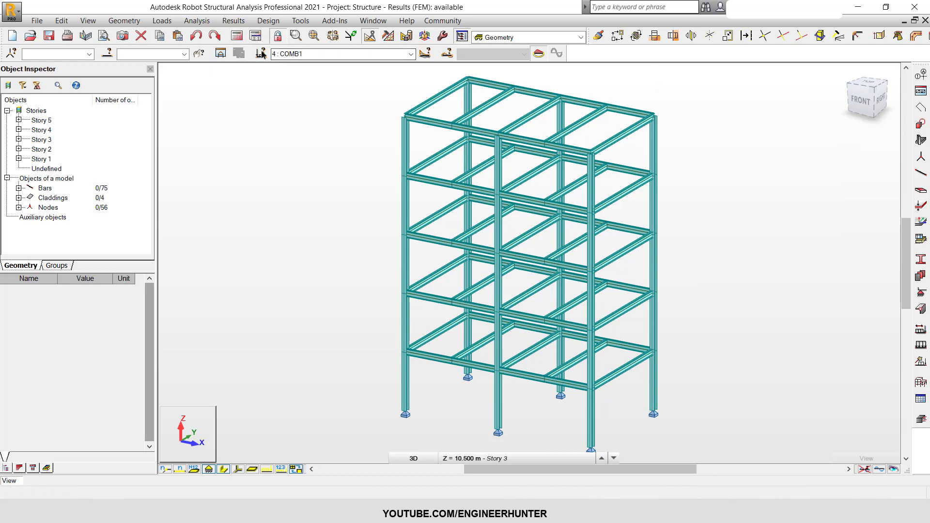
pyautogui.rightClick(251, 139)
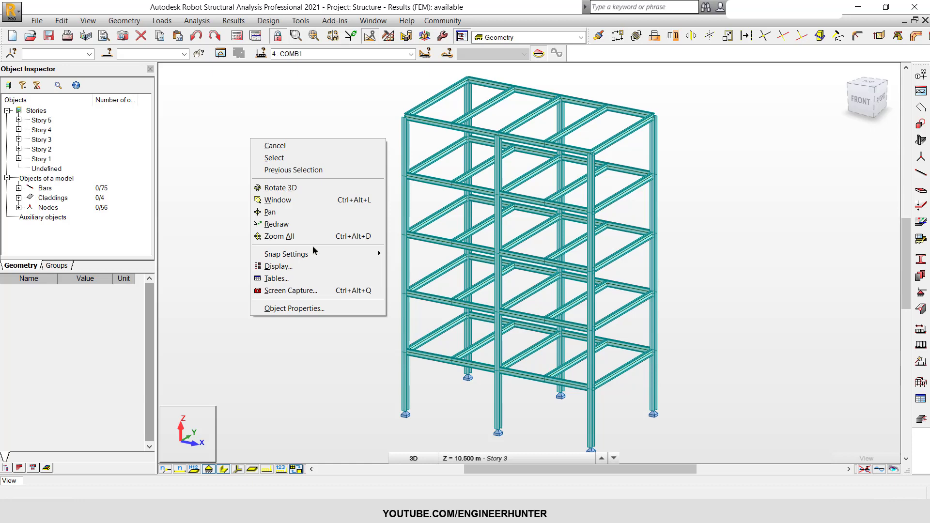
pyautogui.click(282, 279)
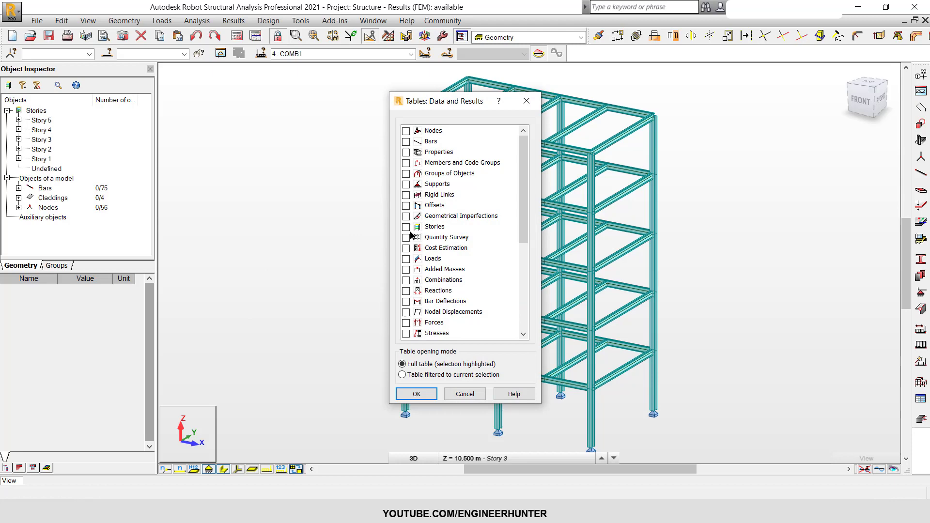
pyautogui.click(406, 227)
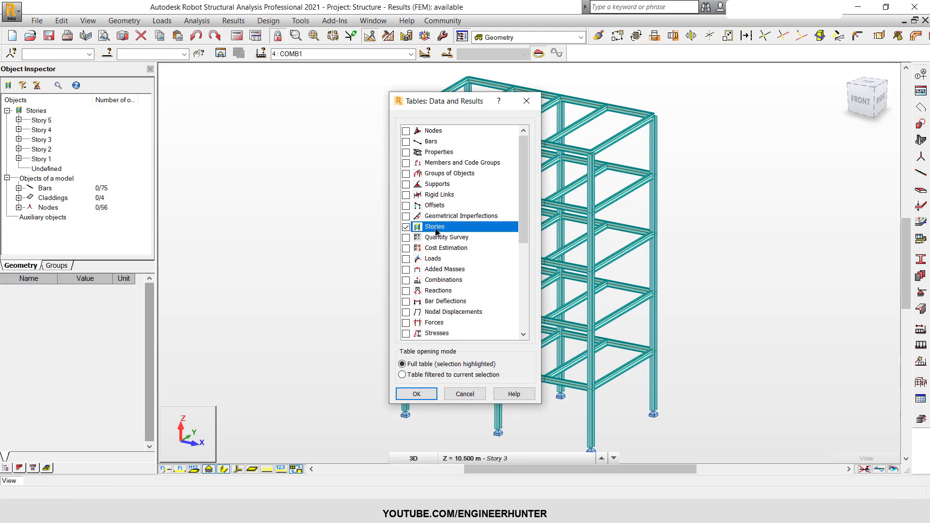
pyautogui.click(426, 391)
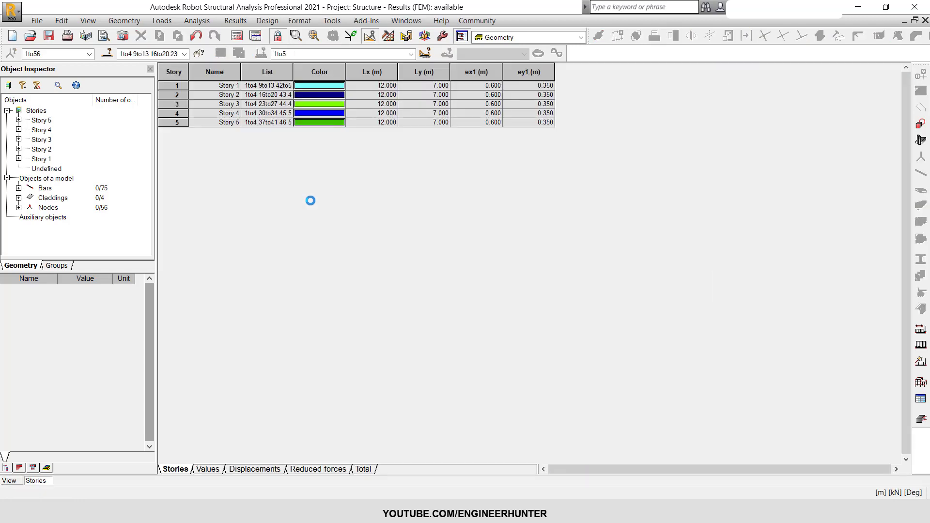
# Show the table's COMB1 story displacements, then return to the 3D model view
pyautogui.click(410, 55)
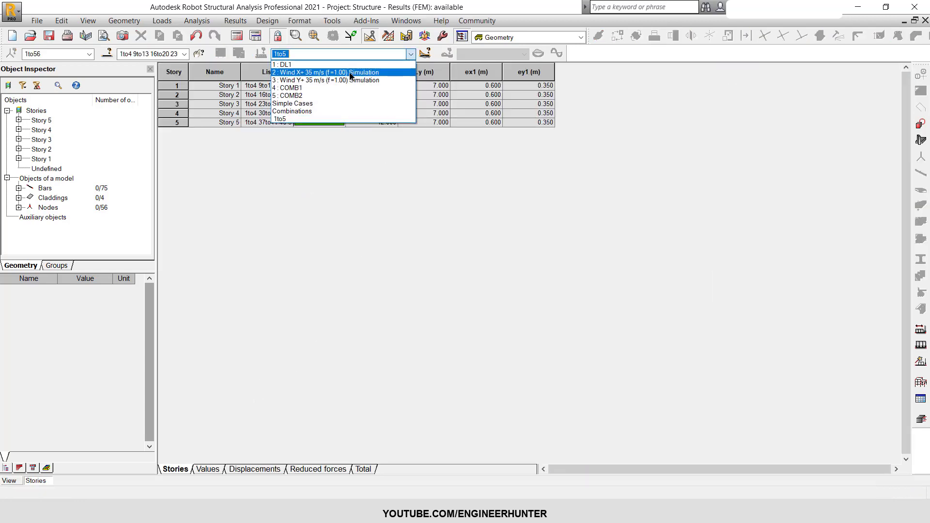
pyautogui.click(297, 90)
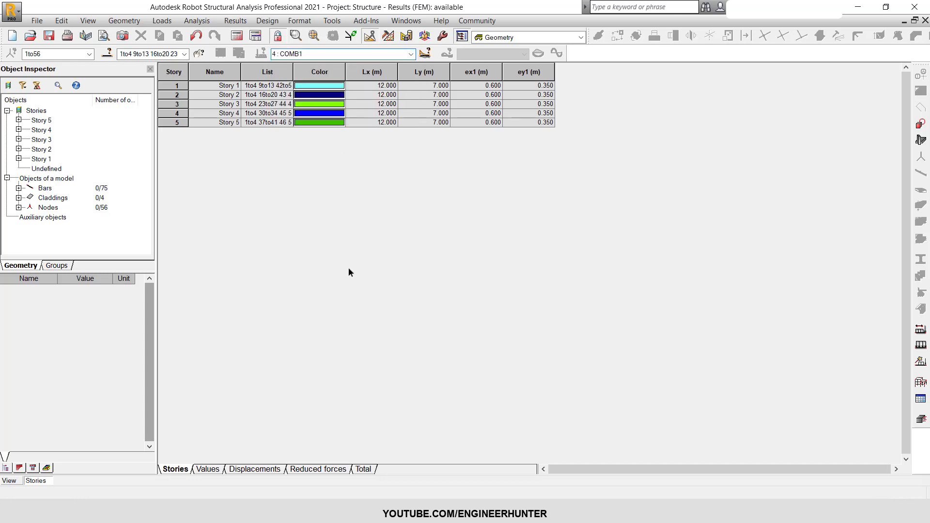
pyautogui.click(255, 469)
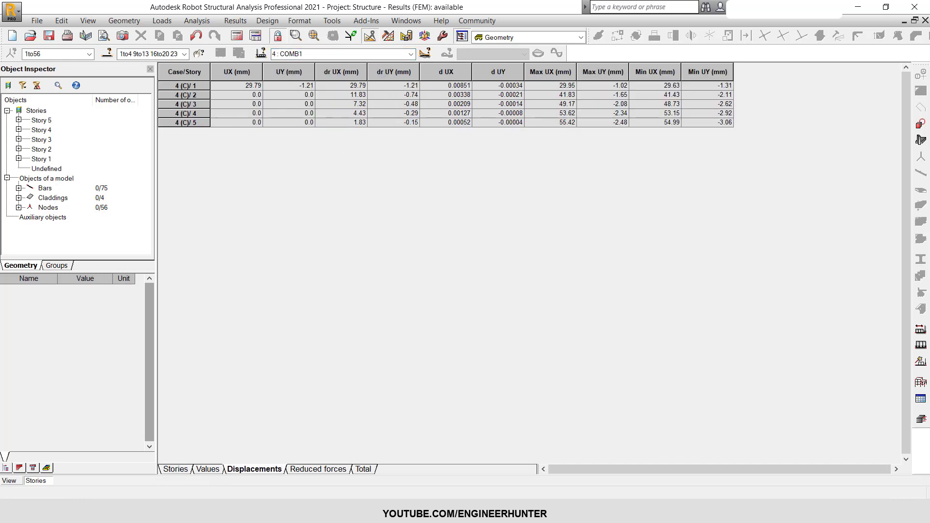
pyautogui.click(9, 481)
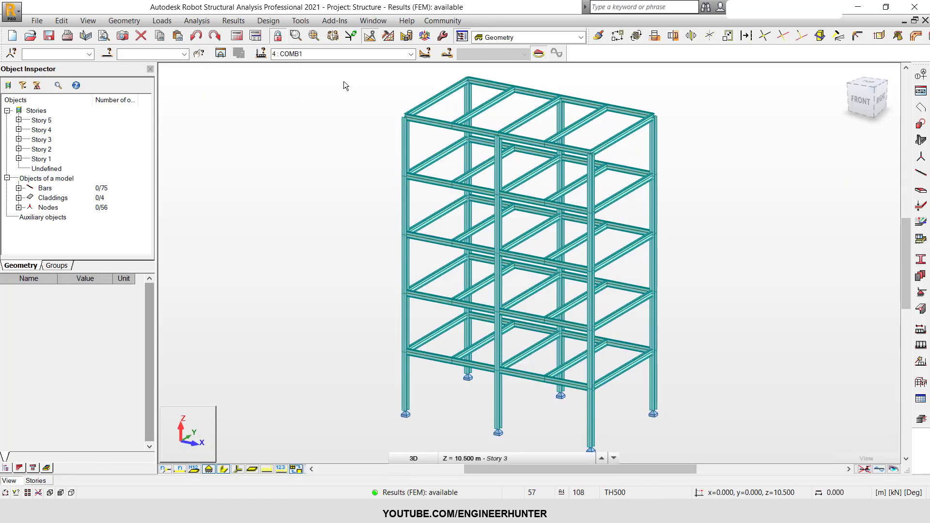
# Display the normalized deformed shape via Diagrams for buildings, Deformations tab
pyautogui.click(236, 22)
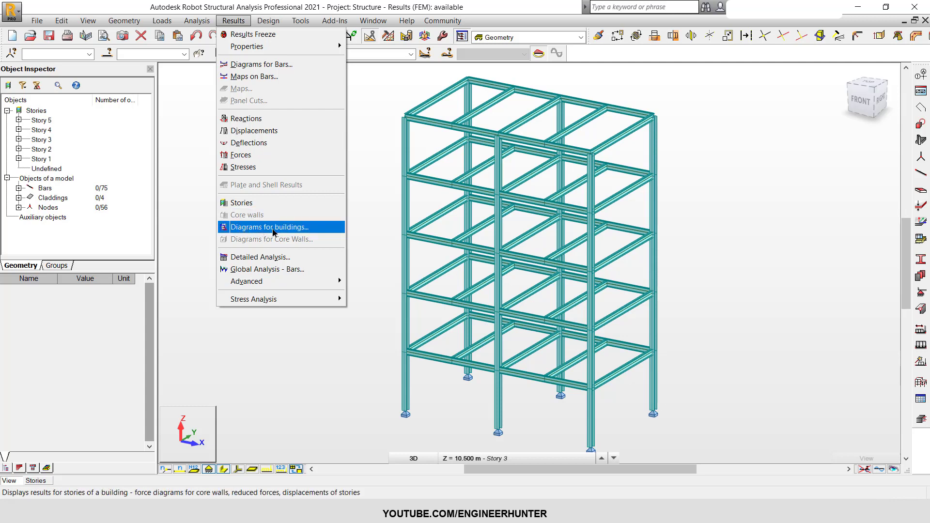
pyautogui.click(291, 228)
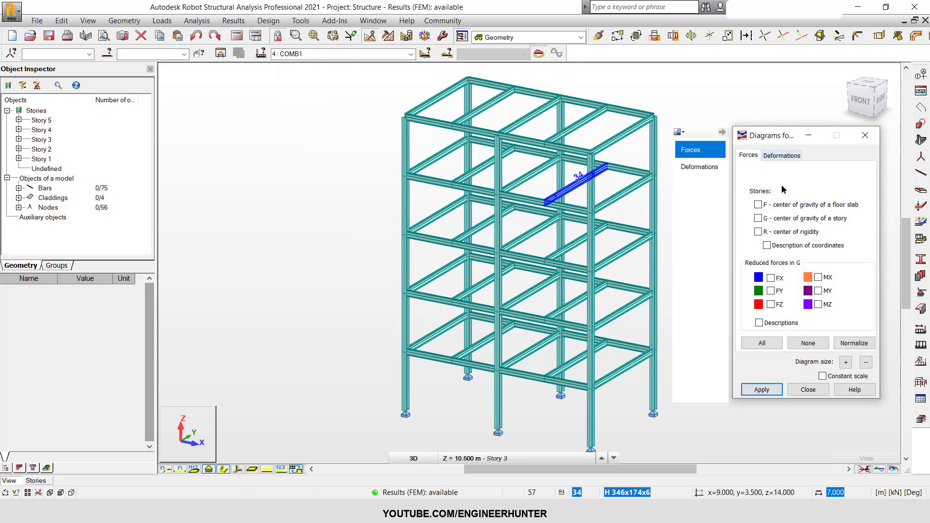
pyautogui.click(780, 157)
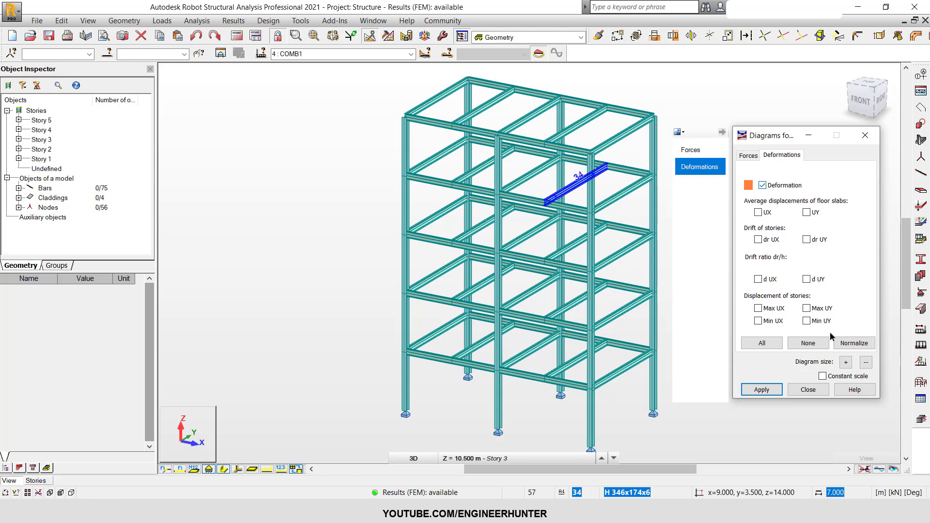
pyautogui.click(853, 343)
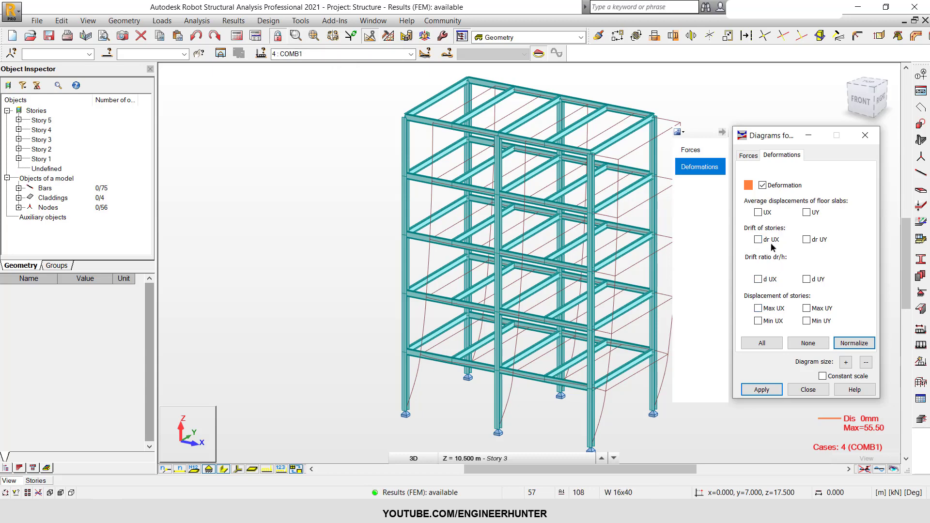
# Show and hide the d UX drift-ratio and Max UX labels, then return to the Stories table
pyautogui.click(766, 280)
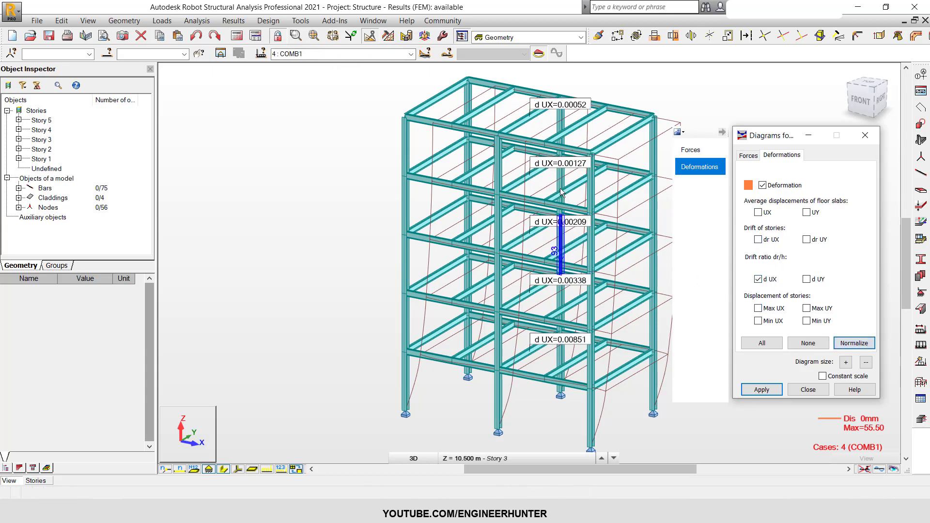
pyautogui.click(768, 280)
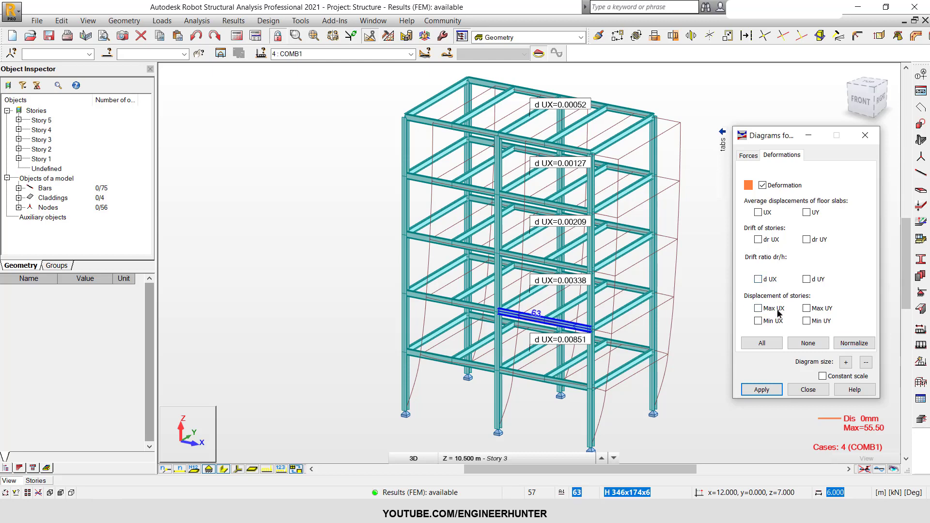
pyautogui.click(770, 310)
pyautogui.click(848, 344)
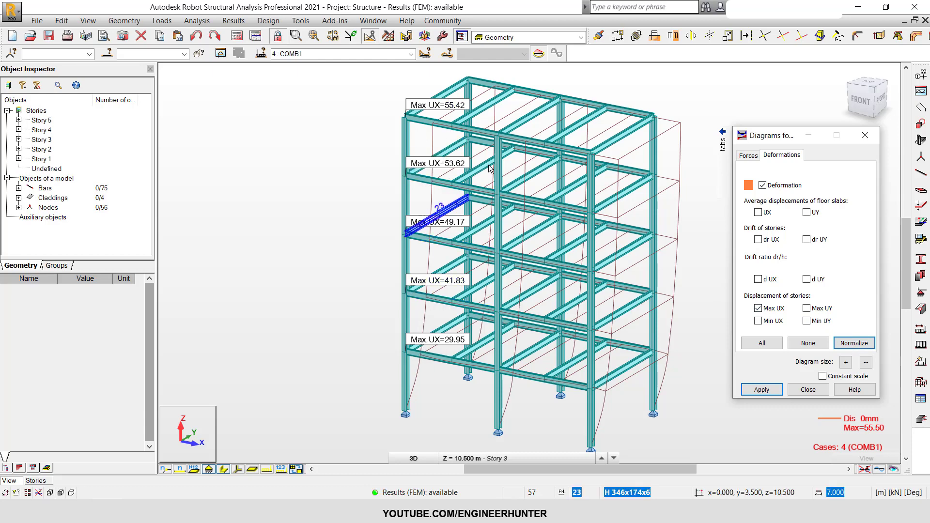
pyautogui.click(775, 309)
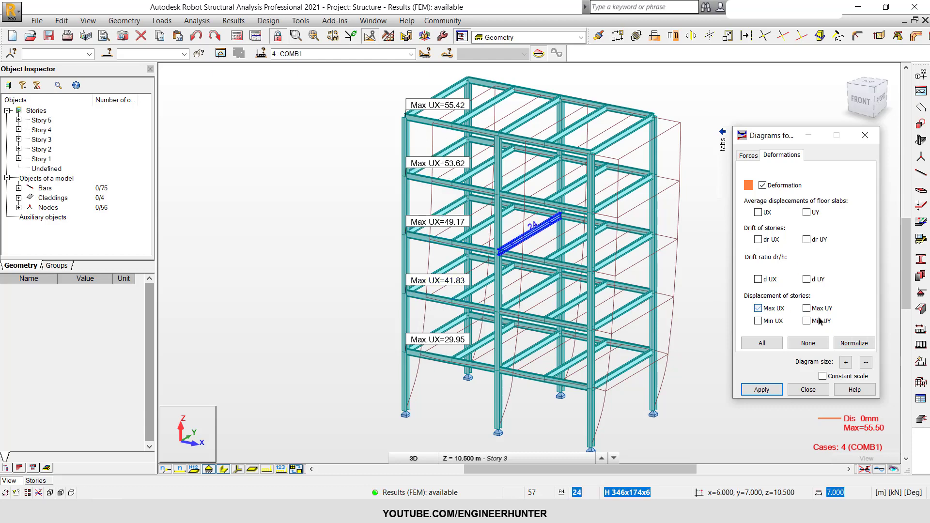
pyautogui.click(844, 344)
pyautogui.click(819, 387)
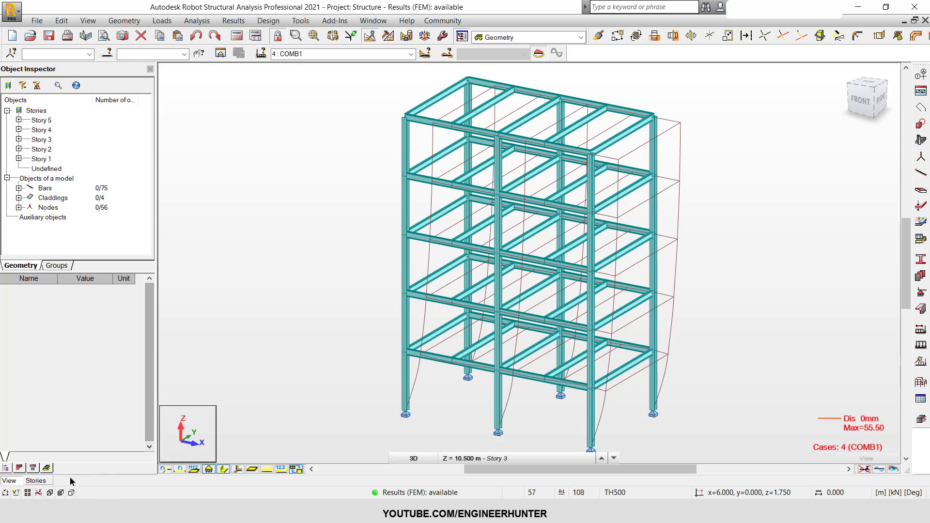
pyautogui.click(70, 492)
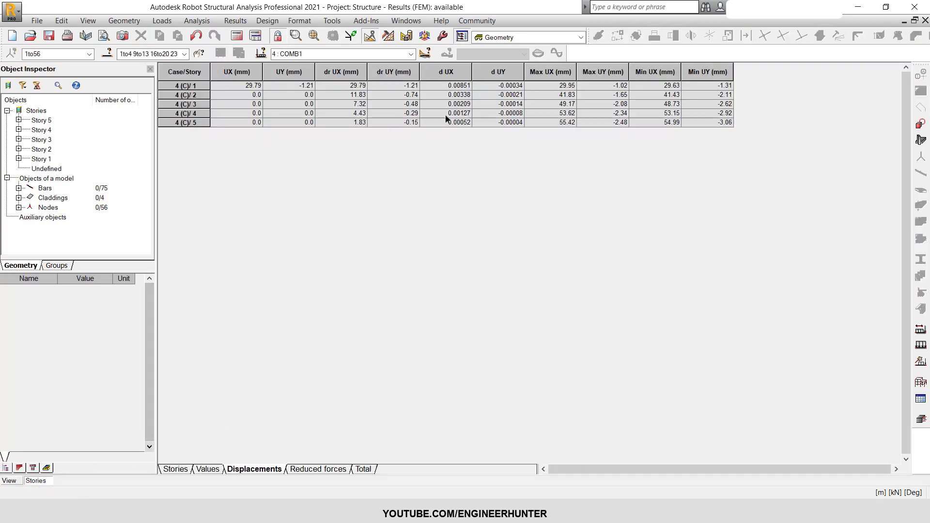
# Select the d UX drift ratios of stories 1–5, from 0.00851 to 0.00052
pyautogui.click(567, 87)
pyautogui.click(447, 89)
pyautogui.moveTo(455, 87); pyautogui.dragTo(447, 116)
pyautogui.hotkey('ctrl', 'c')
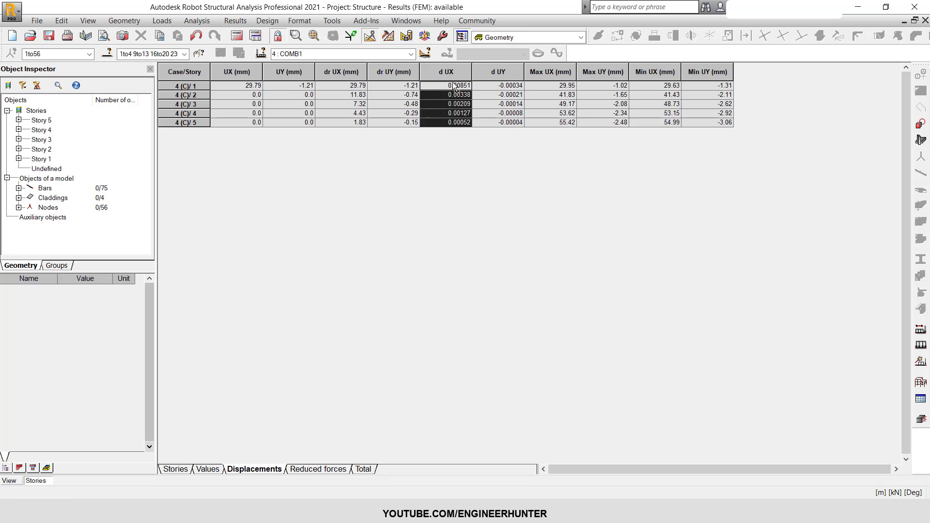
# Paste the copied drift ratios into Excel starting at cell B4
pyautogui.hotkey('alt', 'Tab')
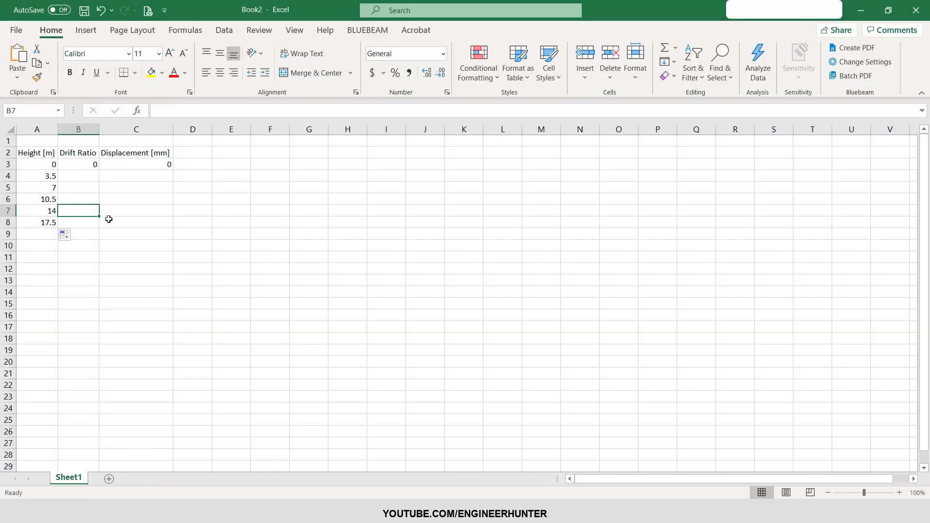
pyautogui.click(82, 176)
pyautogui.hotkey('ctrl', 'v')
pyautogui.click(129, 176)
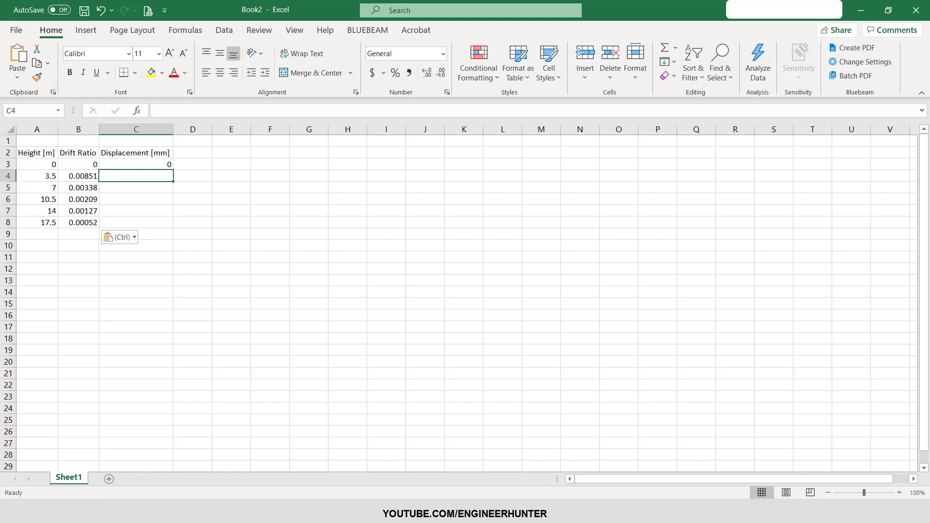
# Copy the Max UX values (29.95–55.42 mm) from Robot and paste them into C4:C8
pyautogui.hotkey('alt', 'Tab')
pyautogui.moveTo(568, 88); pyautogui.dragTo(558, 131)
pyautogui.hotkey('ctrl', 'c')
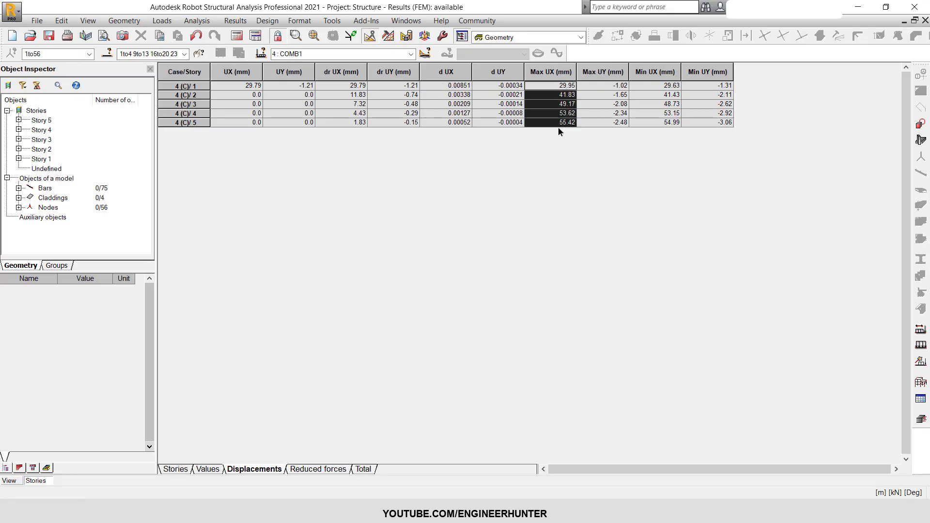
pyautogui.hotkey('alt', 'Tab')
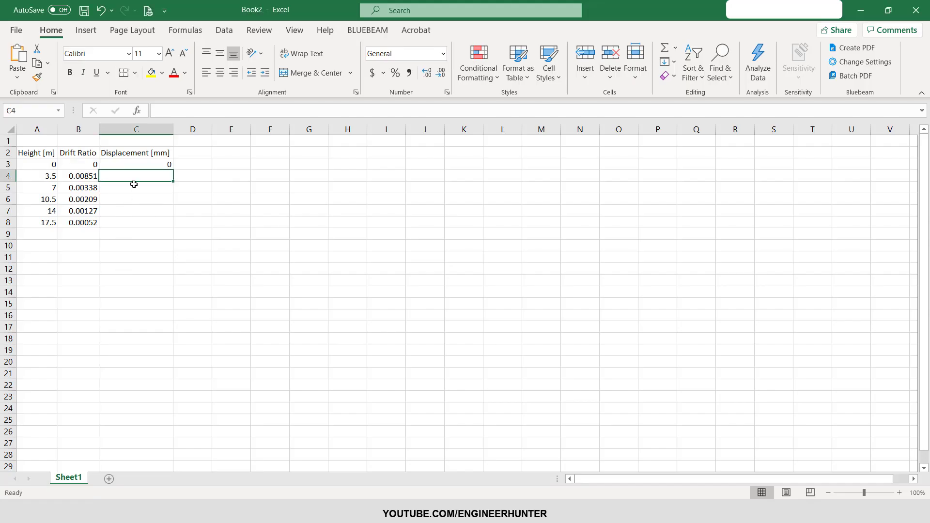
pyautogui.moveTo(138, 174); pyautogui.dragTo(167, 218)
pyautogui.hotkey('ctrl', 'v')
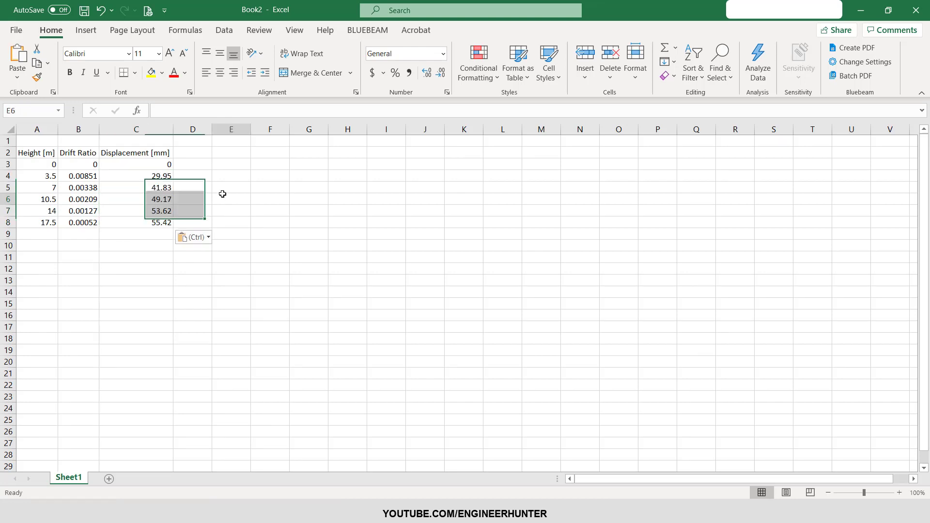
pyautogui.click(223, 196)
pyautogui.click(280, 167)
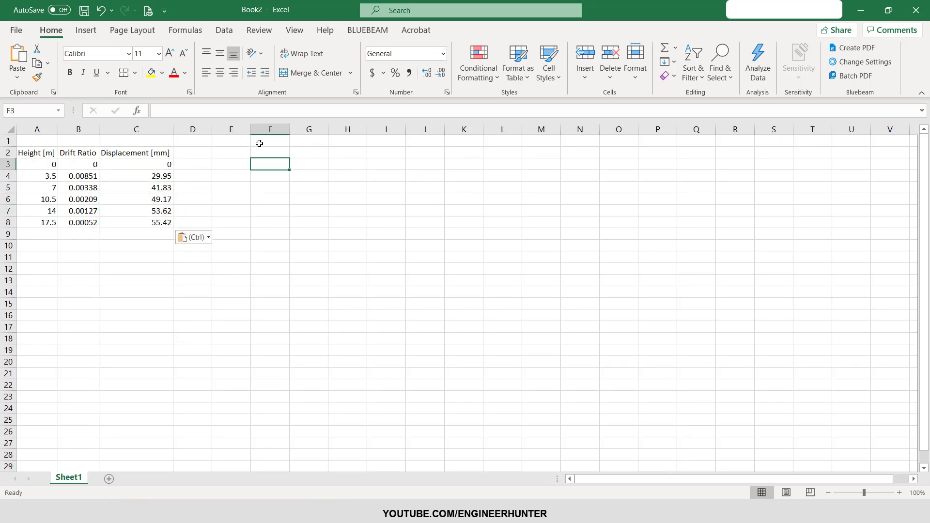
# Insert a scatter chart with straight lines and markers
pyautogui.click(138, 34)
pyautogui.click(90, 34)
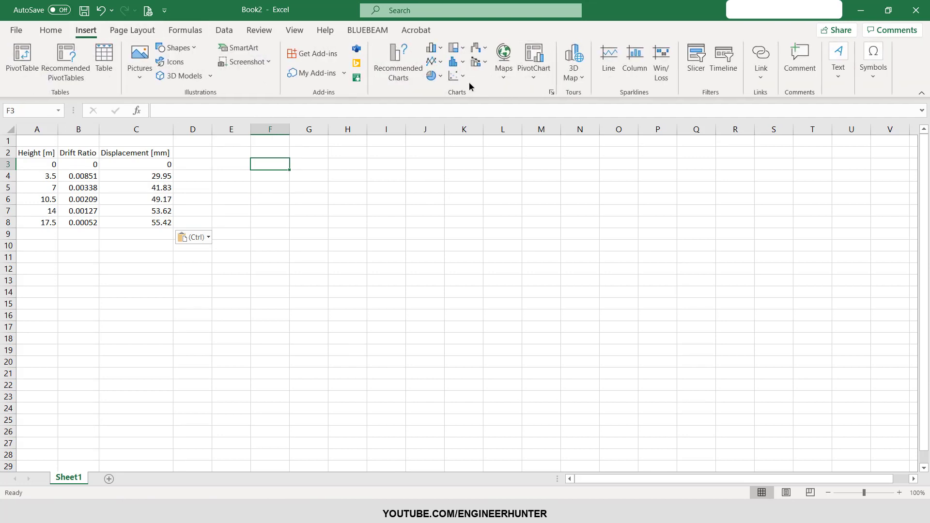
pyautogui.click(456, 76)
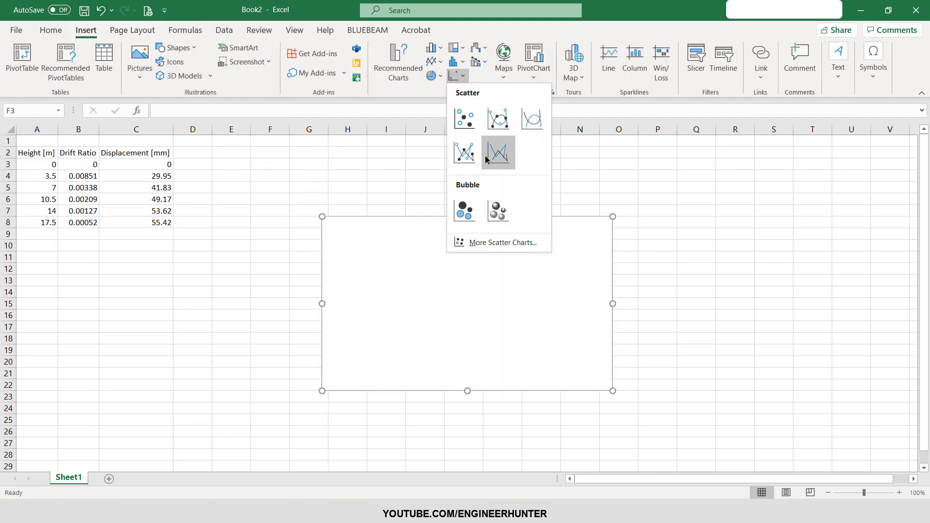
pyautogui.click(464, 153)
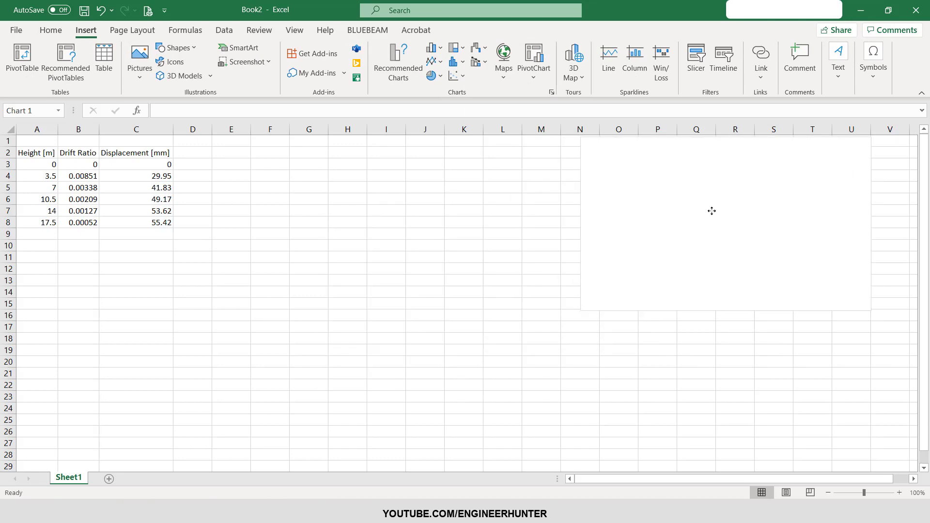
# Add a series with X values B3:B8 and Y values A3:A8
pyautogui.rightClick(661, 224)
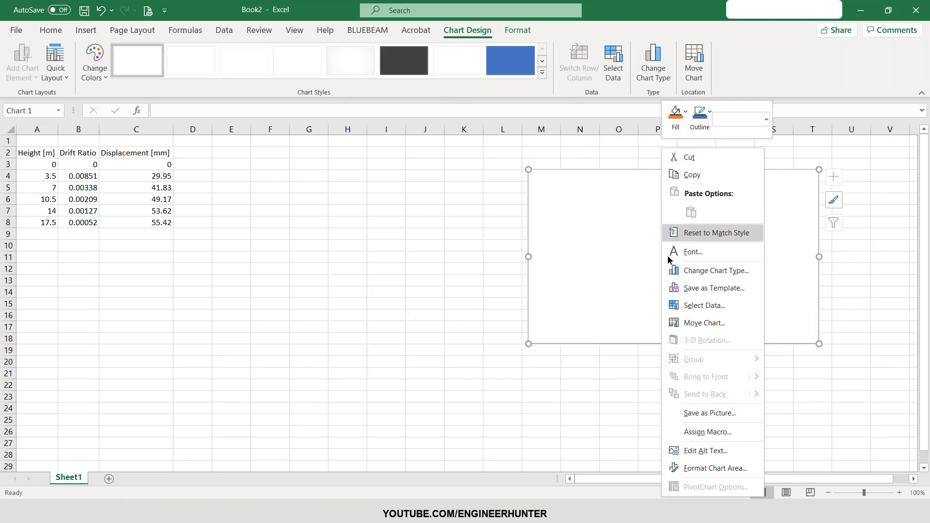
pyautogui.click(703, 306)
pyautogui.click(104, 128)
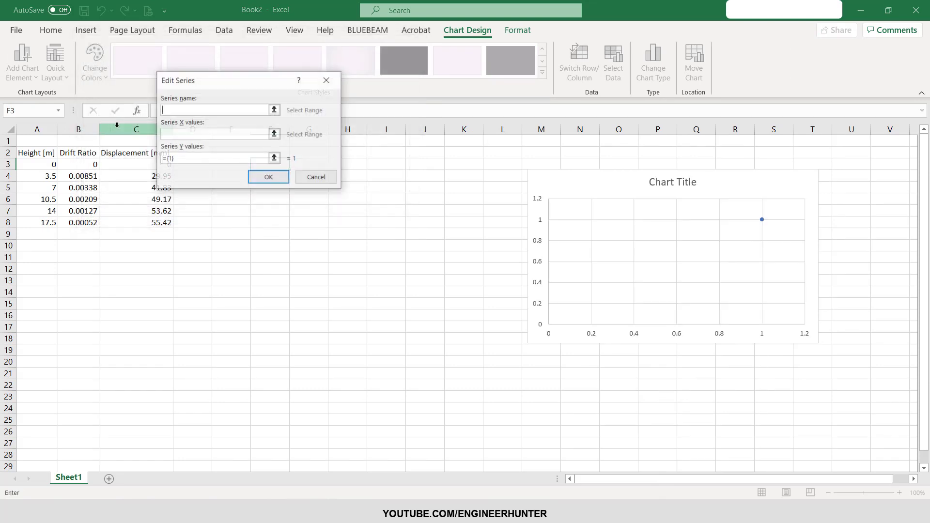
pyautogui.click(274, 135)
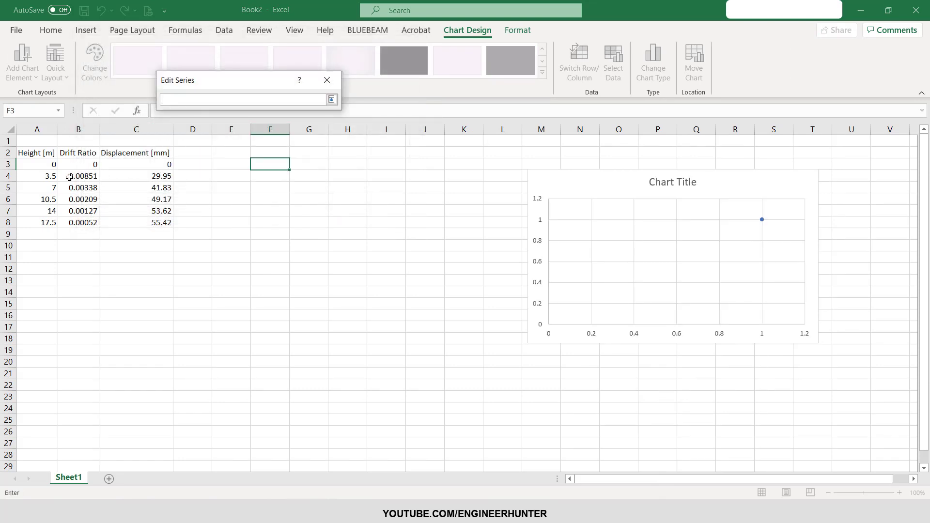
pyautogui.moveTo(75, 164); pyautogui.dragTo(75, 222)
pyautogui.click(331, 100)
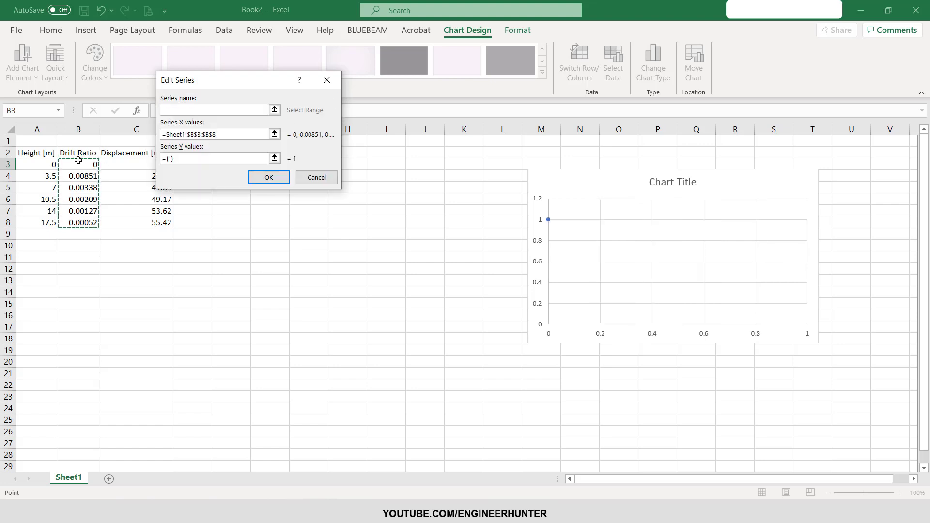
pyautogui.click(274, 158)
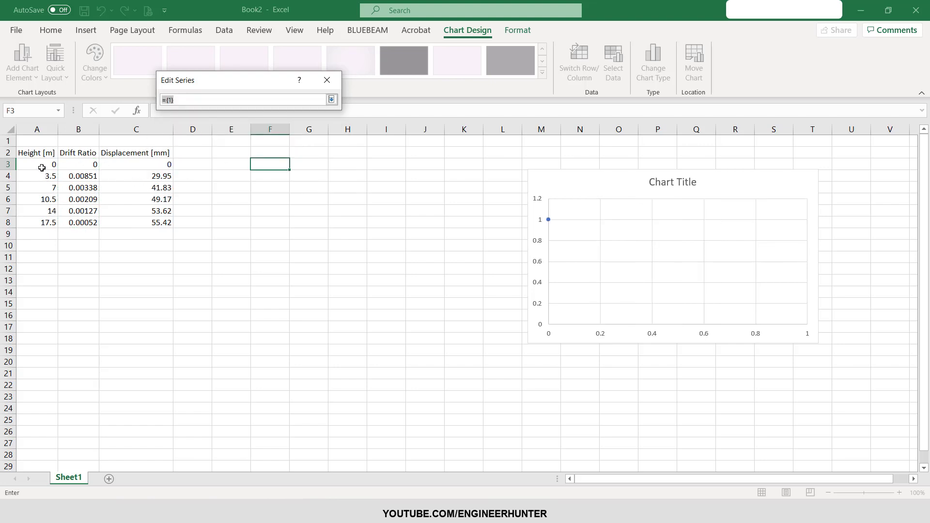
pyautogui.moveTo(42, 168); pyautogui.dragTo(45, 222)
pyautogui.click(332, 100)
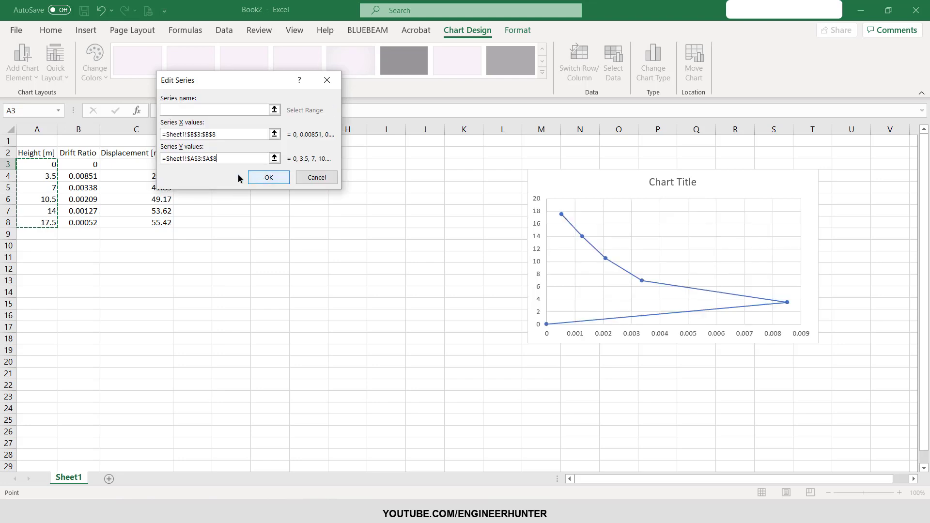
pyautogui.click(269, 177)
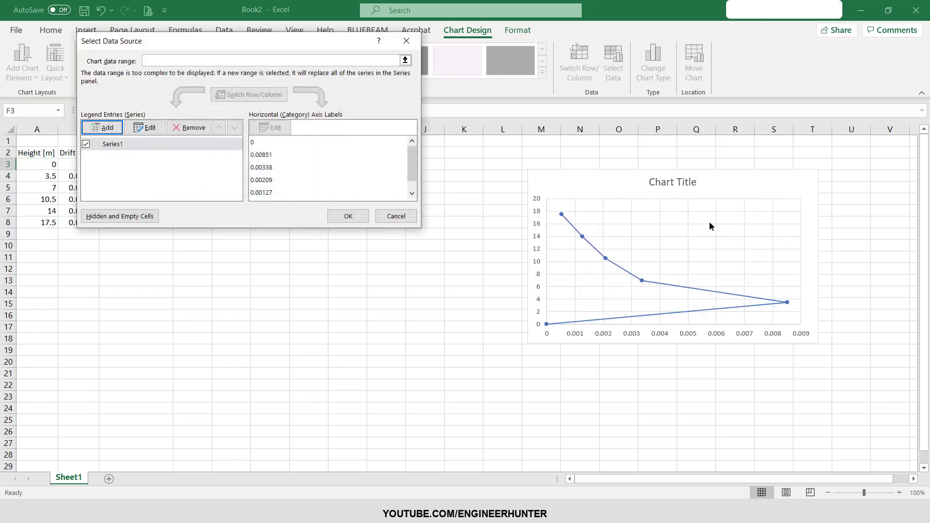
# Confirm the data source and title the chart 'Drift Ratio Curve'
pyautogui.click(356, 216)
pyautogui.click(658, 181)
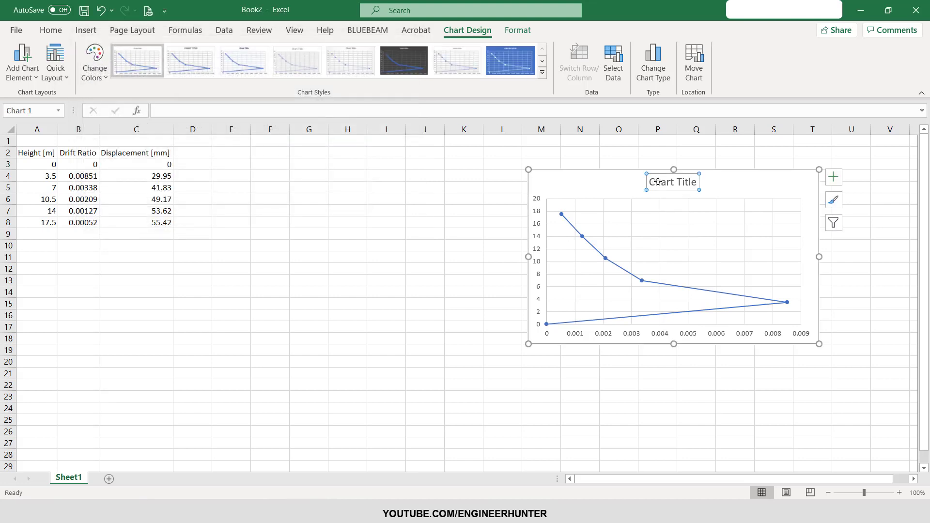
pyautogui.click(658, 181)
pyautogui.doubleClick(657, 181)
pyautogui.click(655, 182)
pyautogui.tripleClick(655, 181)
pyautogui.write('Drift')
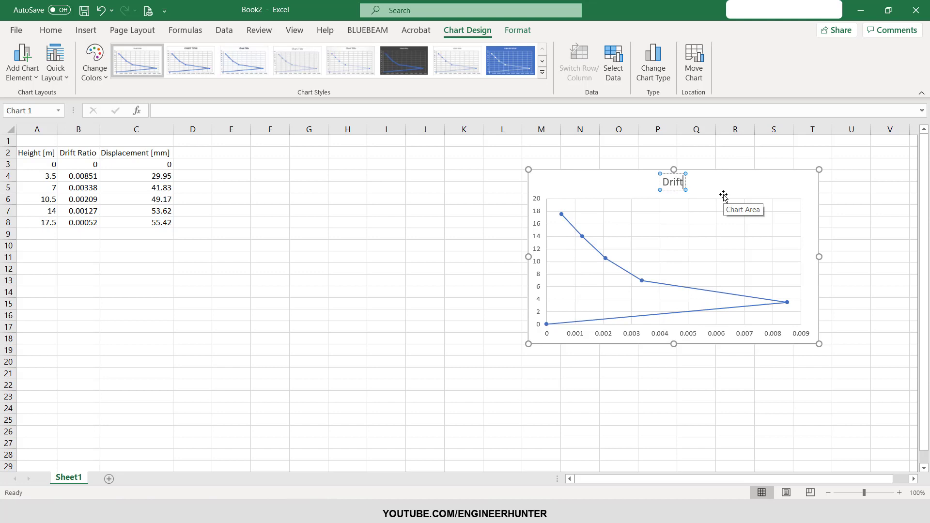
pyautogui.write(' Ratio')
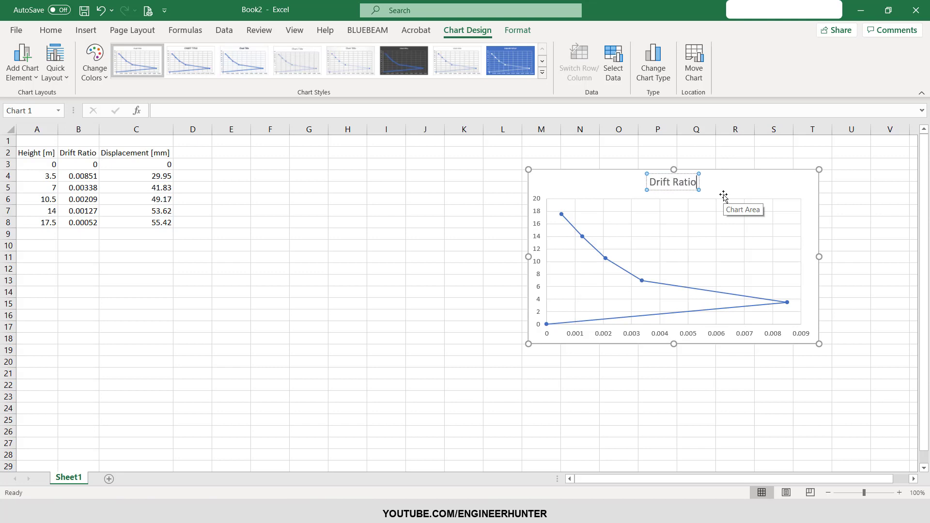
pyautogui.write(' Curve')
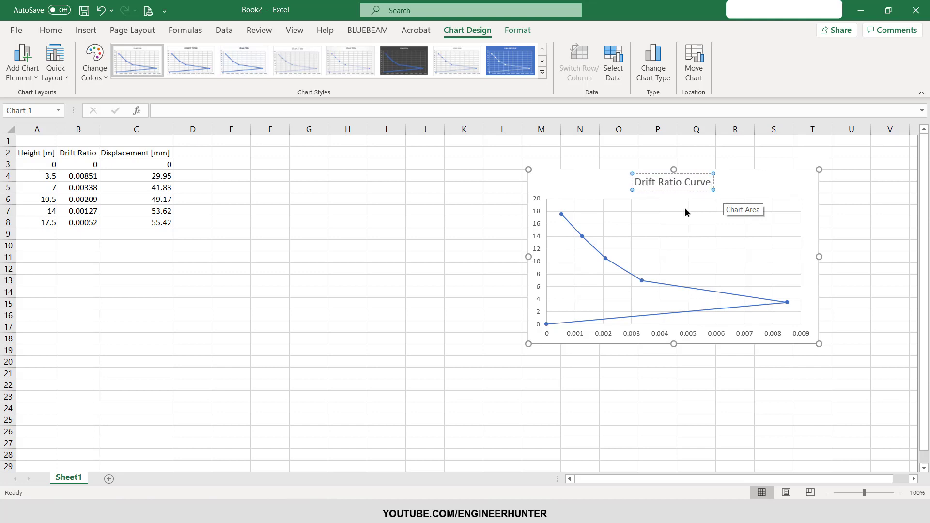
# Stretch the chart taller and shift it slightly up and right
pyautogui.click(439, 245)
pyautogui.click(590, 185)
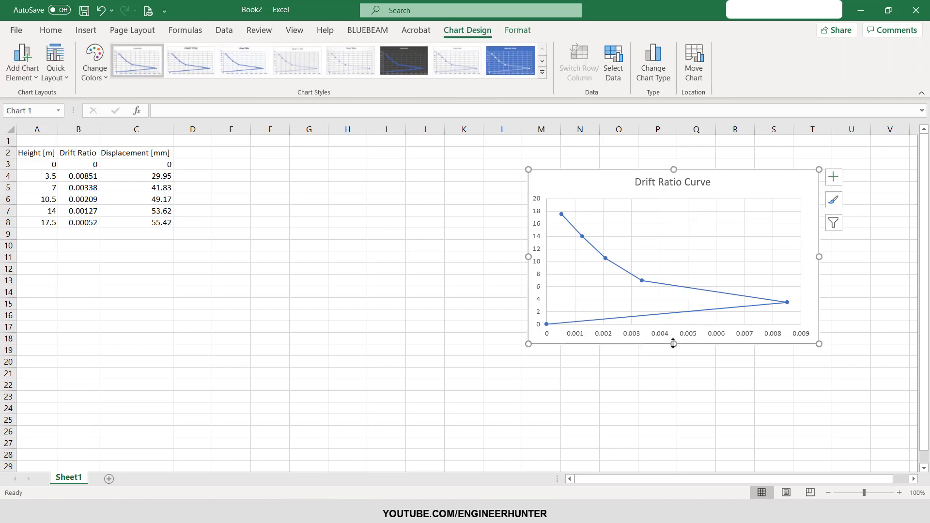
pyautogui.moveTo(673, 343); pyautogui.dragTo(673, 434)
pyautogui.moveTo(615, 184); pyautogui.dragTo(668, 170)
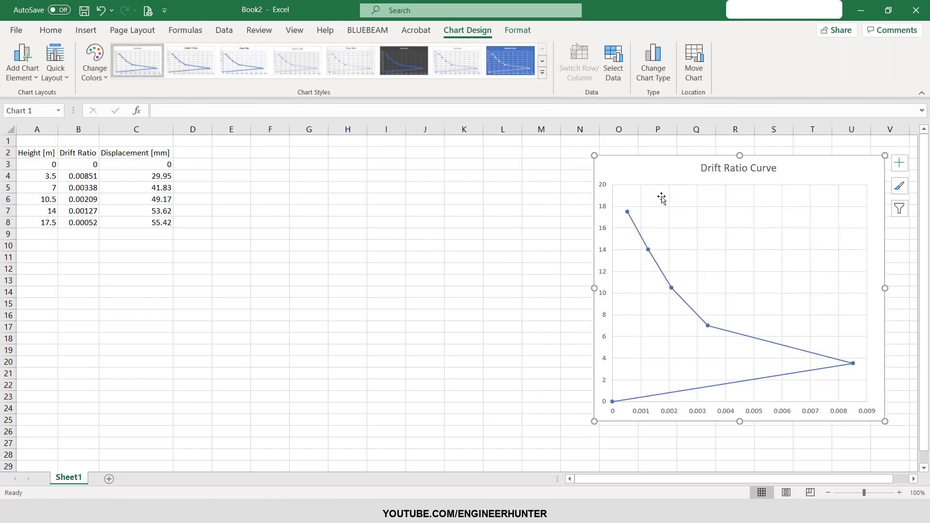
# Paste a copy of the chart and position it beside the original
pyautogui.click(504, 225)
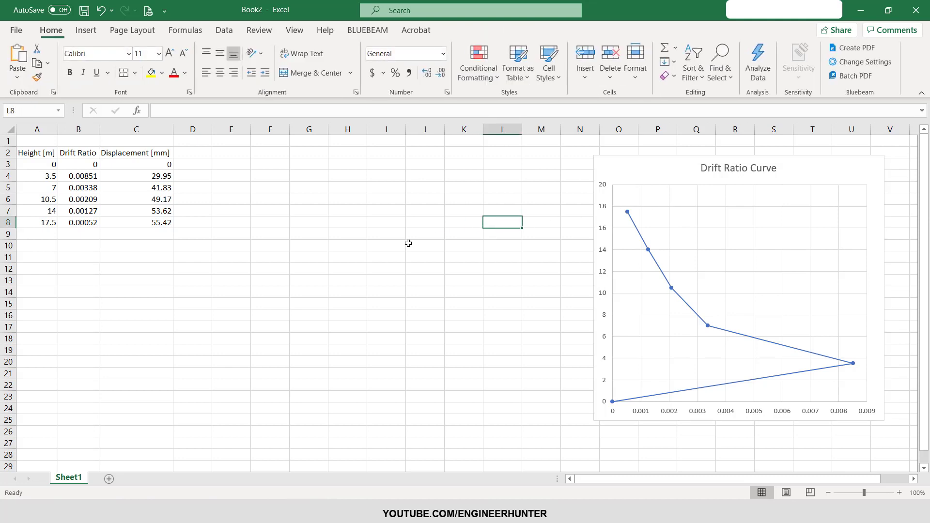
pyautogui.click(273, 233)
pyautogui.hotkey('ctrl', 'v')
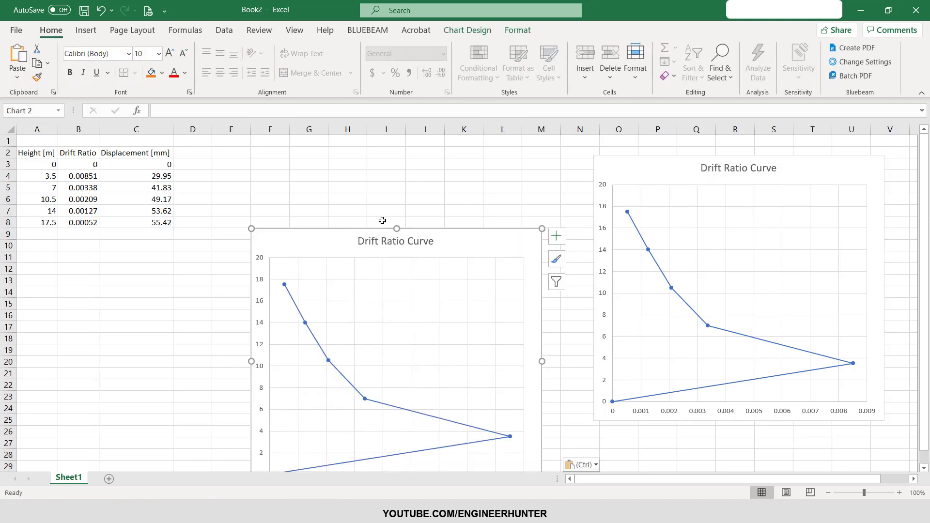
pyautogui.moveTo(336, 243); pyautogui.dragTo(374, 169)
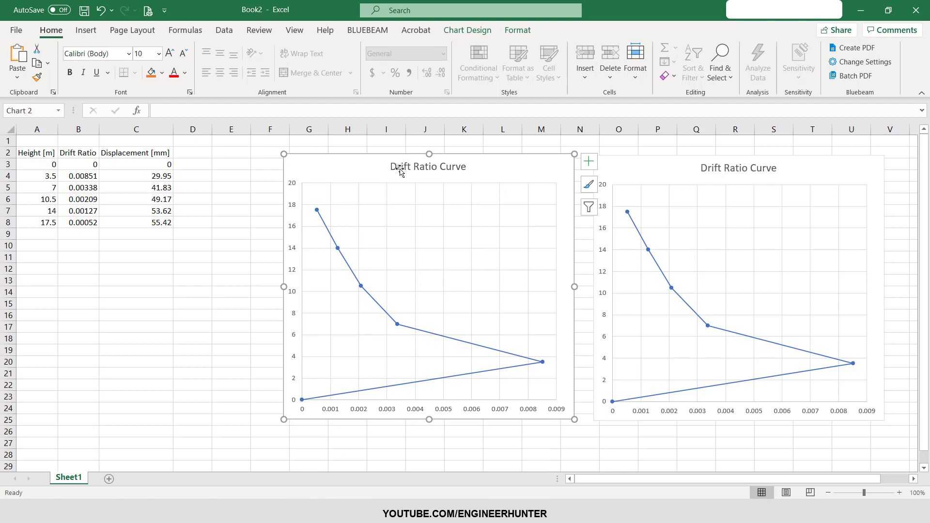
# Retitle the copied chart 'Displacement Curve'
pyautogui.click(395, 168)
pyautogui.doubleClick(395, 170)
pyautogui.click(394, 167)
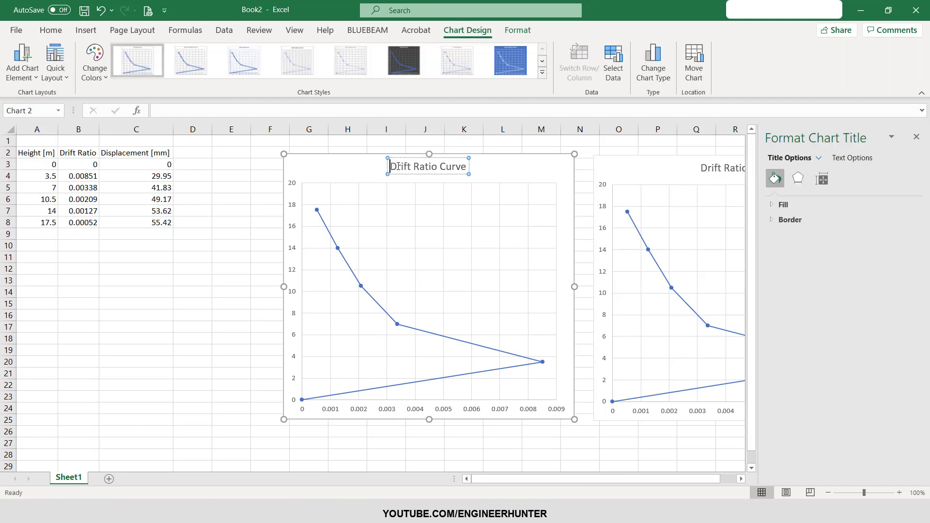
pyautogui.moveTo(393, 166); pyautogui.dragTo(477, 166)
pyautogui.write('Di')
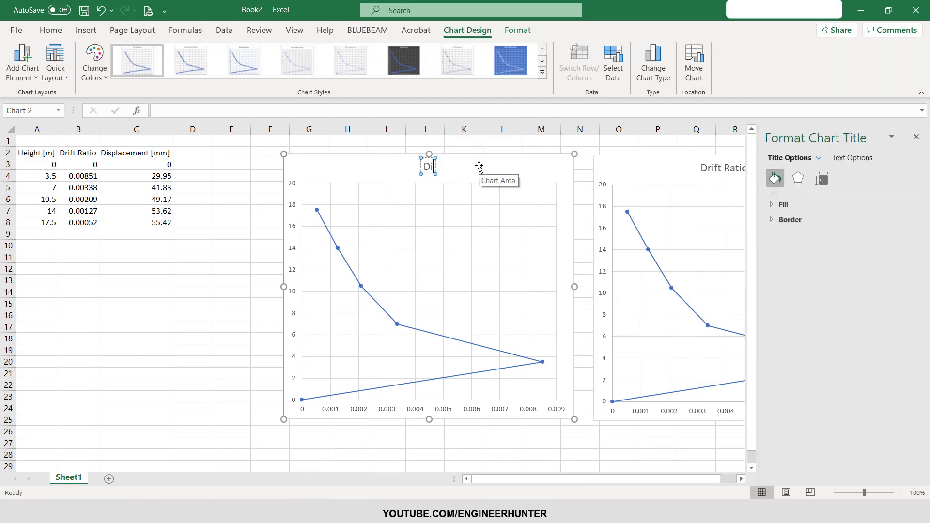
pyautogui.write('splaceme')
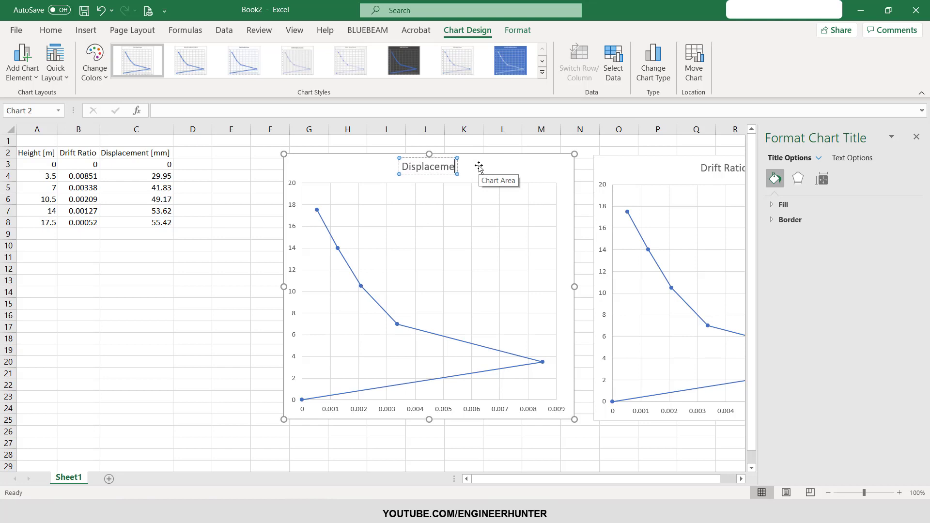
pyautogui.write('nt Cruve')
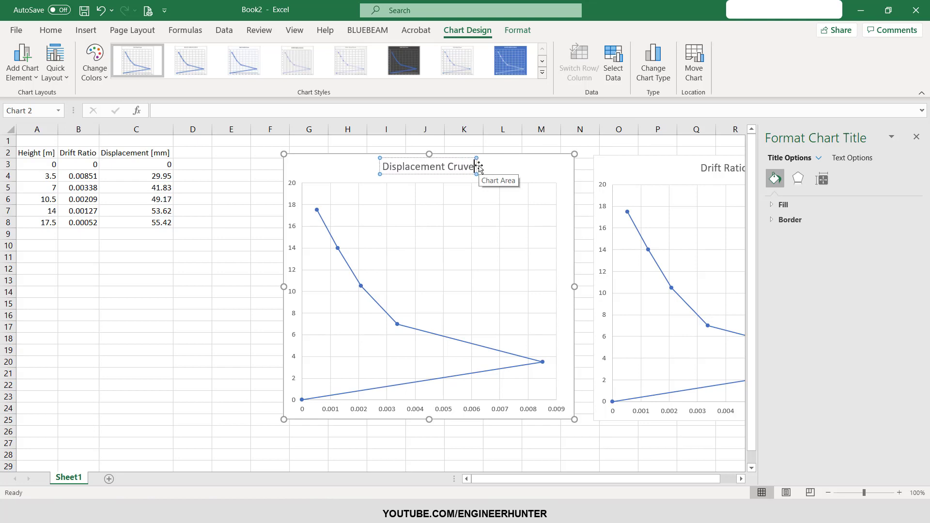
pyautogui.press('BackSpace')
pyautogui.press('BackSpace')
pyautogui.press('BackSpace')
pyautogui.press('BackSpace')
pyautogui.write('urve')
# Open the Select Data Source dialog for the Displacement Curve chart
pyautogui.click(260, 222)
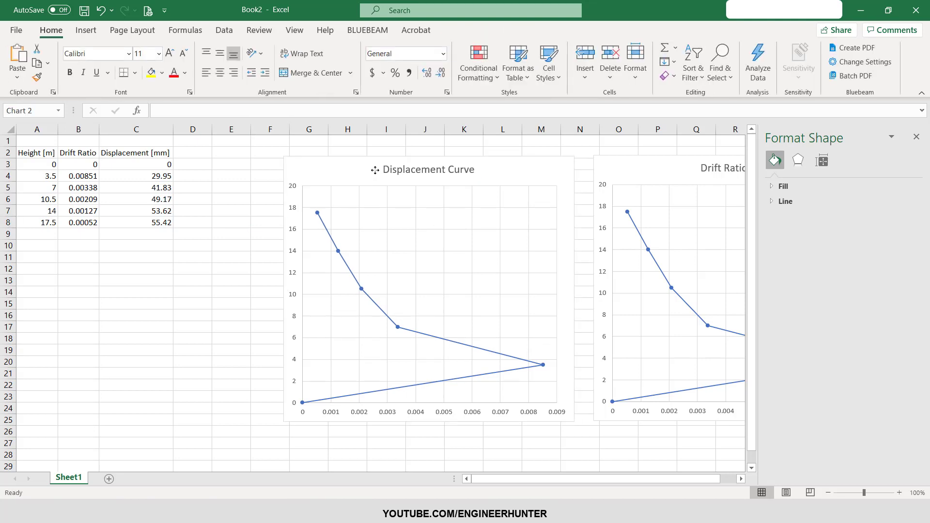
pyautogui.click(373, 170)
pyautogui.click(916, 137)
pyautogui.rightClick(486, 226)
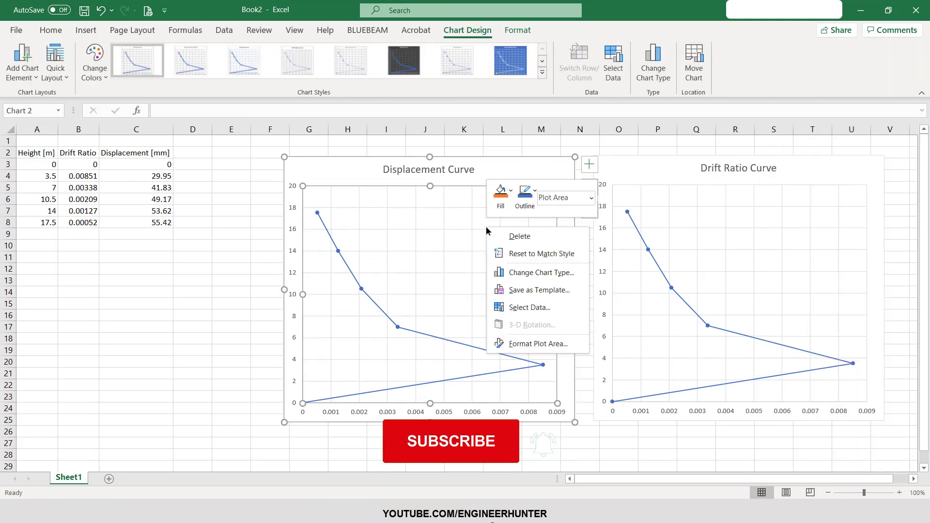
pyautogui.click(486, 172)
pyautogui.rightClick(488, 173)
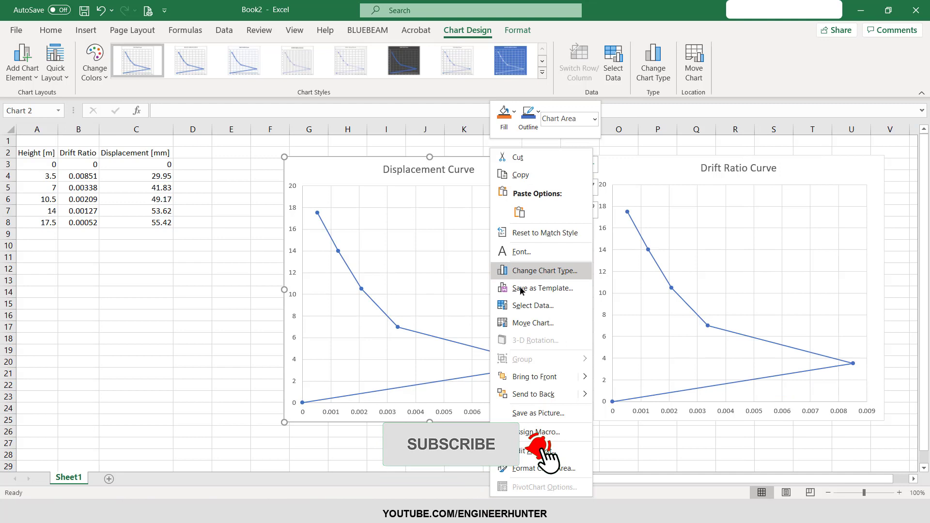
pyautogui.click(531, 305)
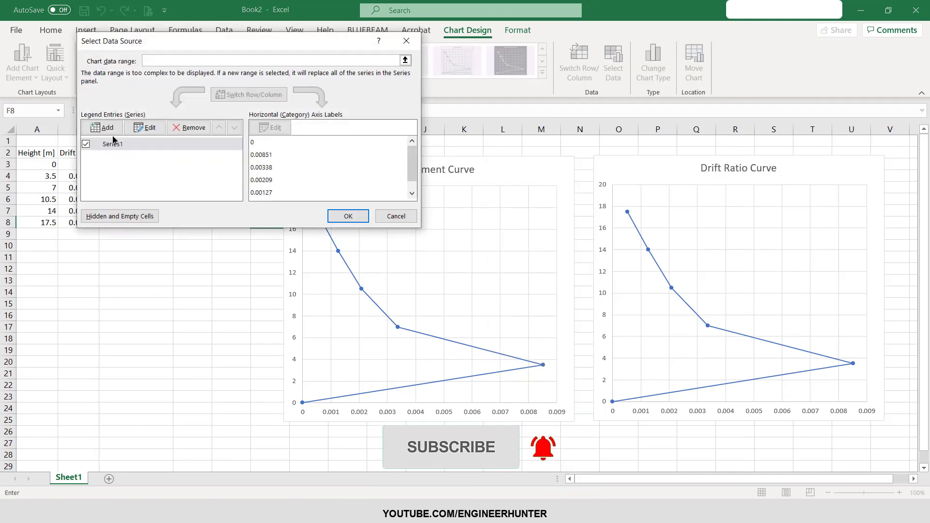
# Edit Series1 of the Displacement Curve chart so its X values come from C3:C8
pyautogui.click(110, 145)
pyautogui.click(145, 128)
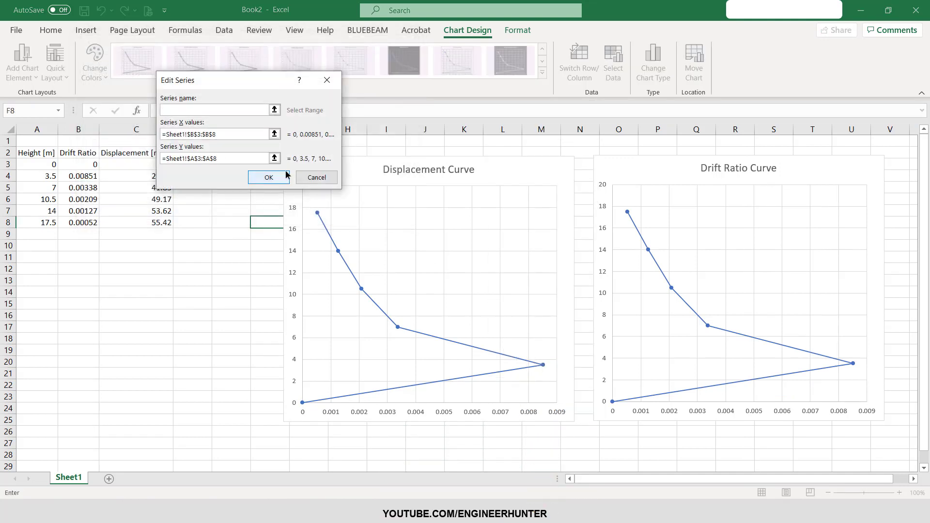
pyautogui.click(274, 134)
pyautogui.moveTo(128, 165); pyautogui.dragTo(130, 223)
pyautogui.click(331, 100)
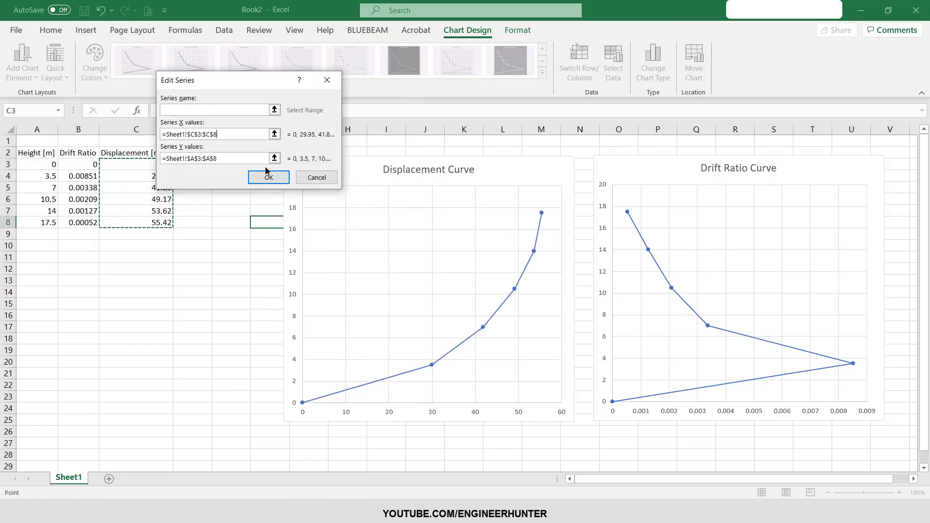
pyautogui.click(268, 177)
pyautogui.click(349, 215)
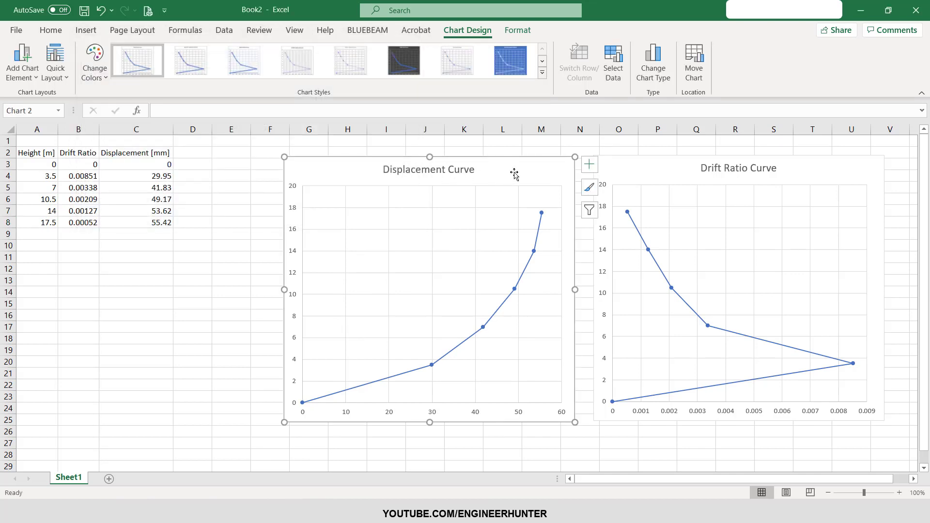
pyautogui.click(230, 269)
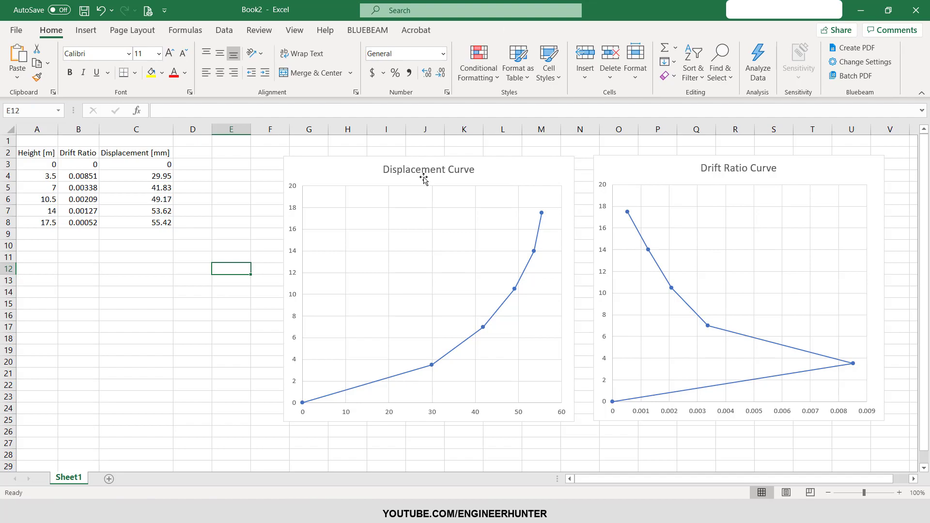
pyautogui.click(203, 303)
pyautogui.hotkey('alt', 'Tab')
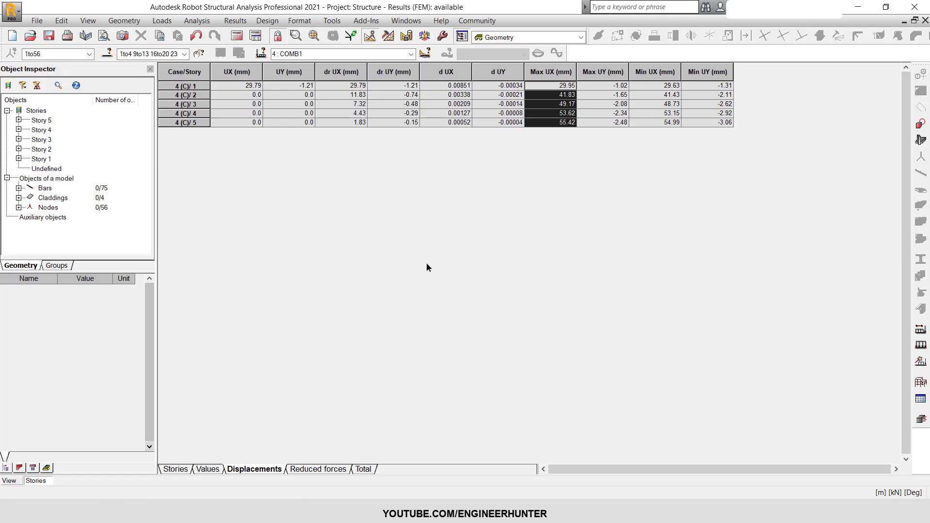
pyautogui.click(926, 20)
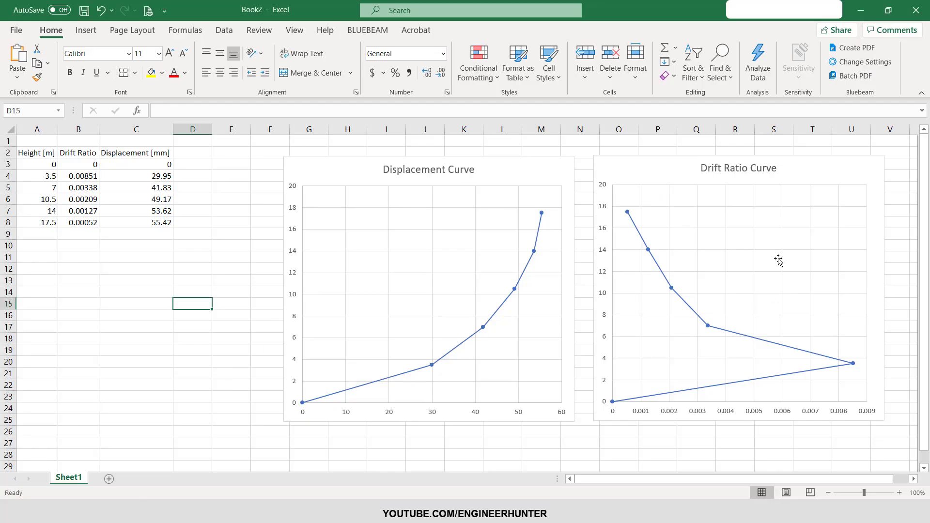
pyautogui.click(778, 260)
pyautogui.click(480, 179)
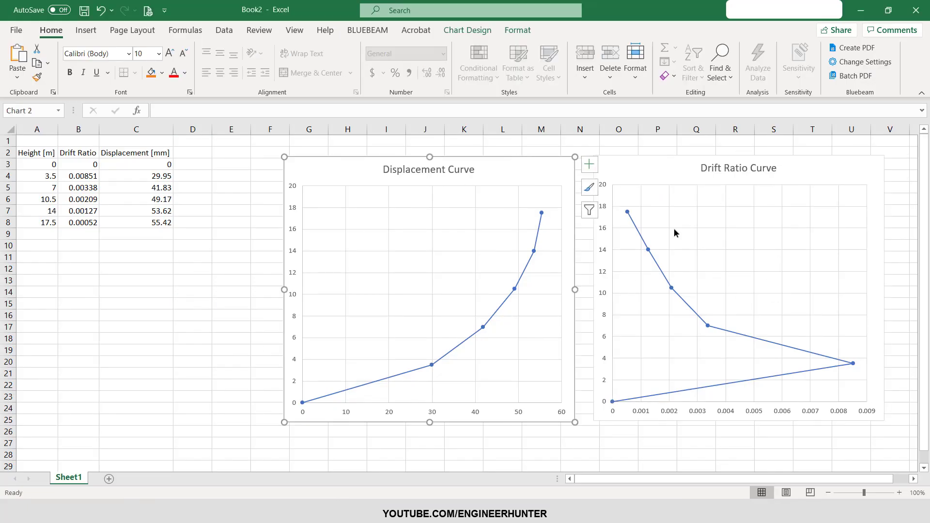
pyautogui.click(233, 233)
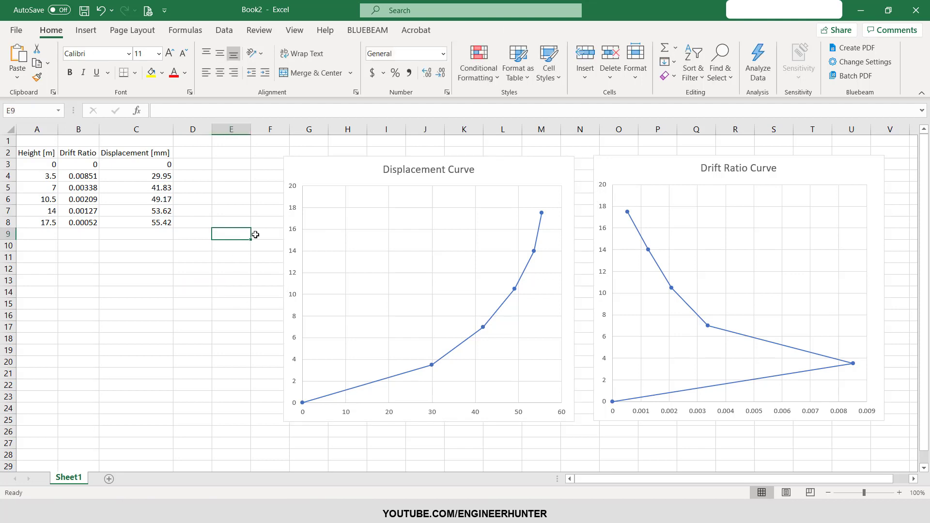